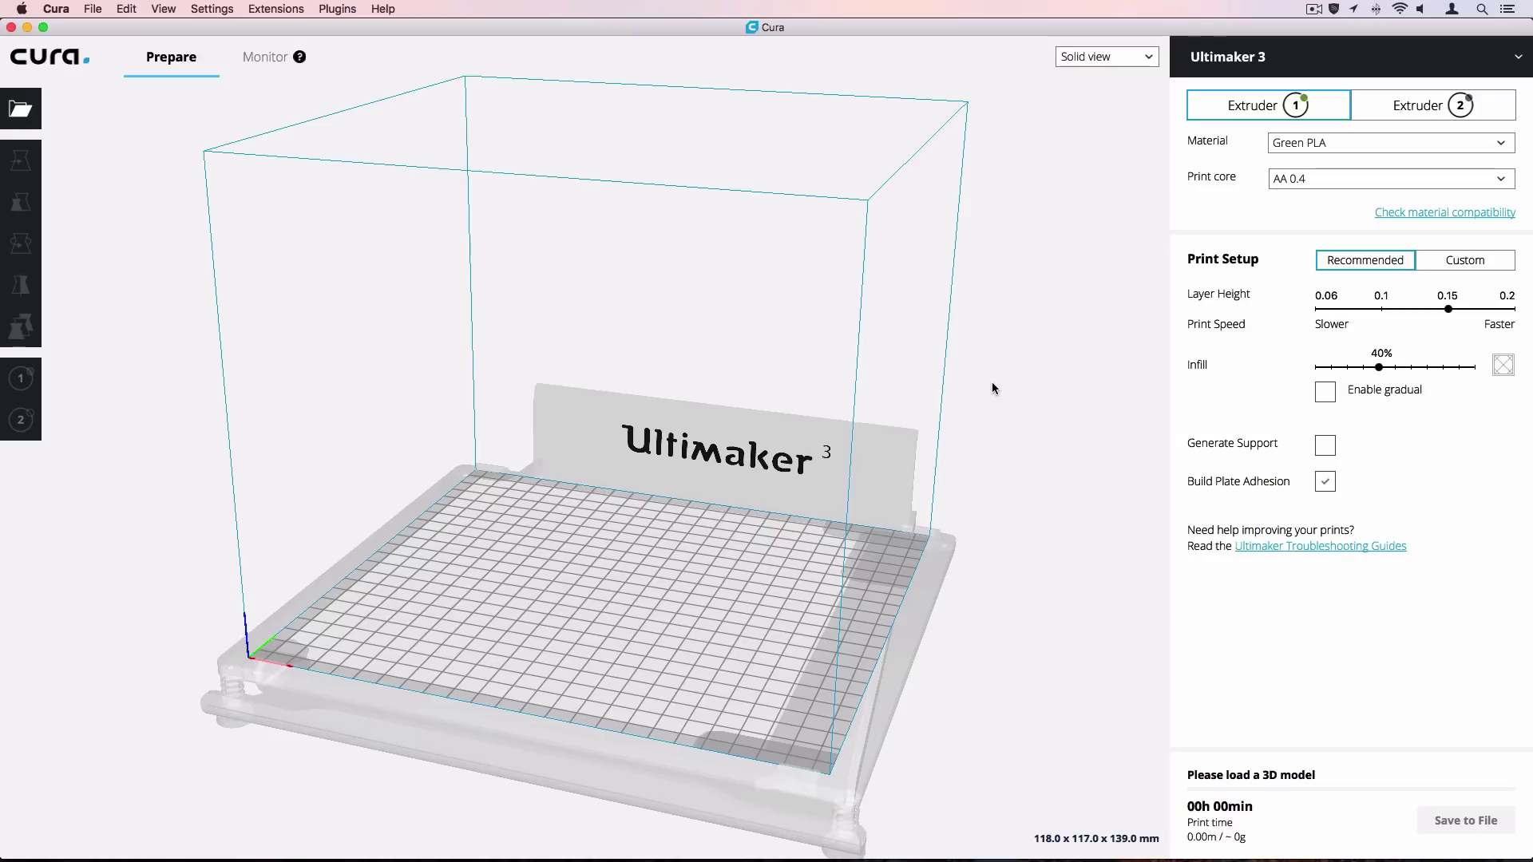
# Step: Open Drill part 1.stl and Drill part 2.stl from the Desktop onto the build plate
pyautogui.click(33, 108)
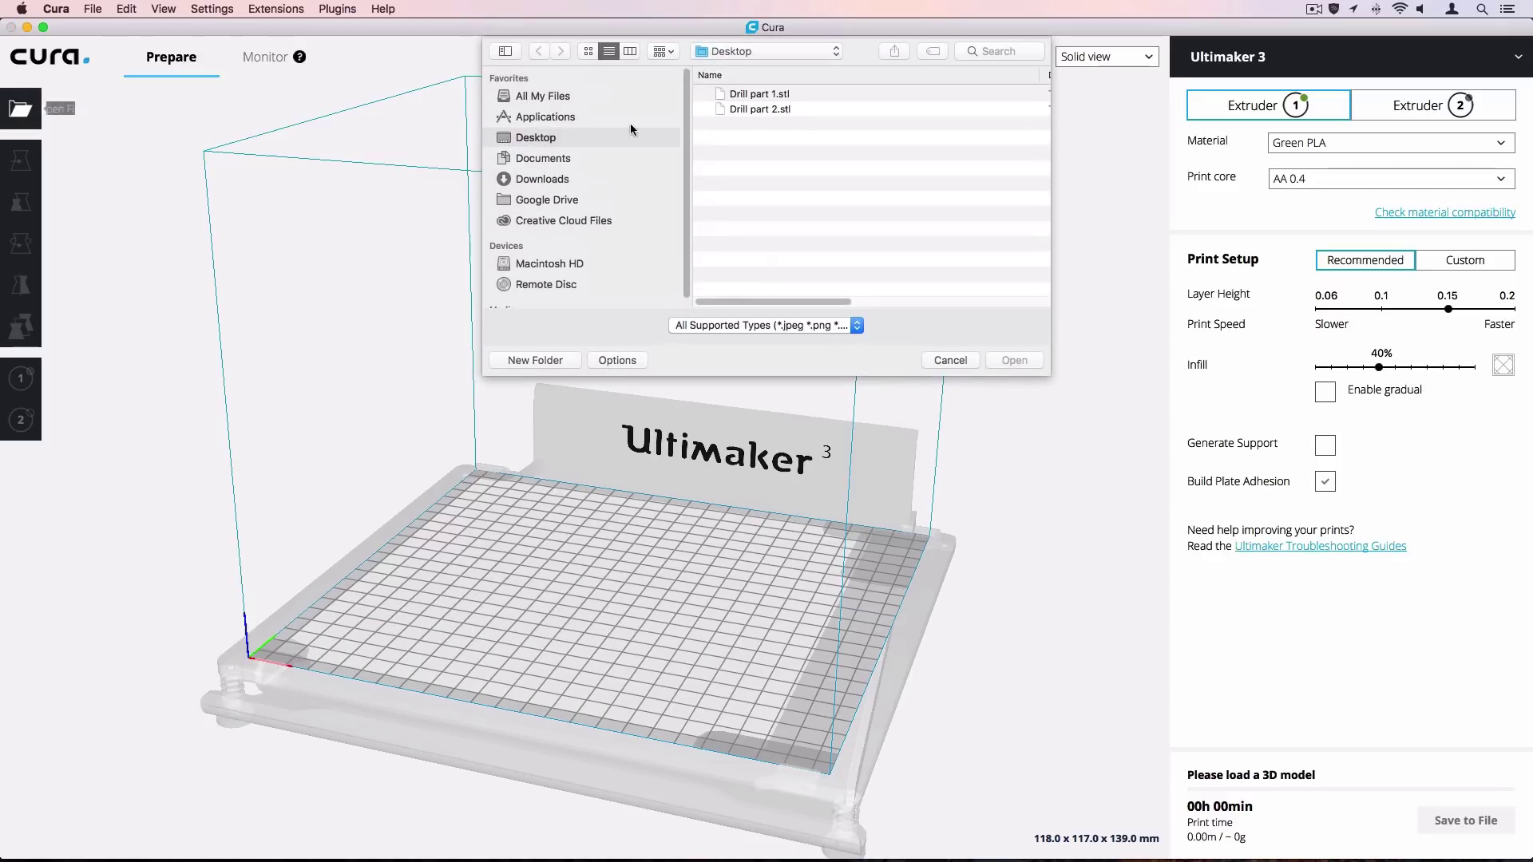
pyautogui.click(822, 92)
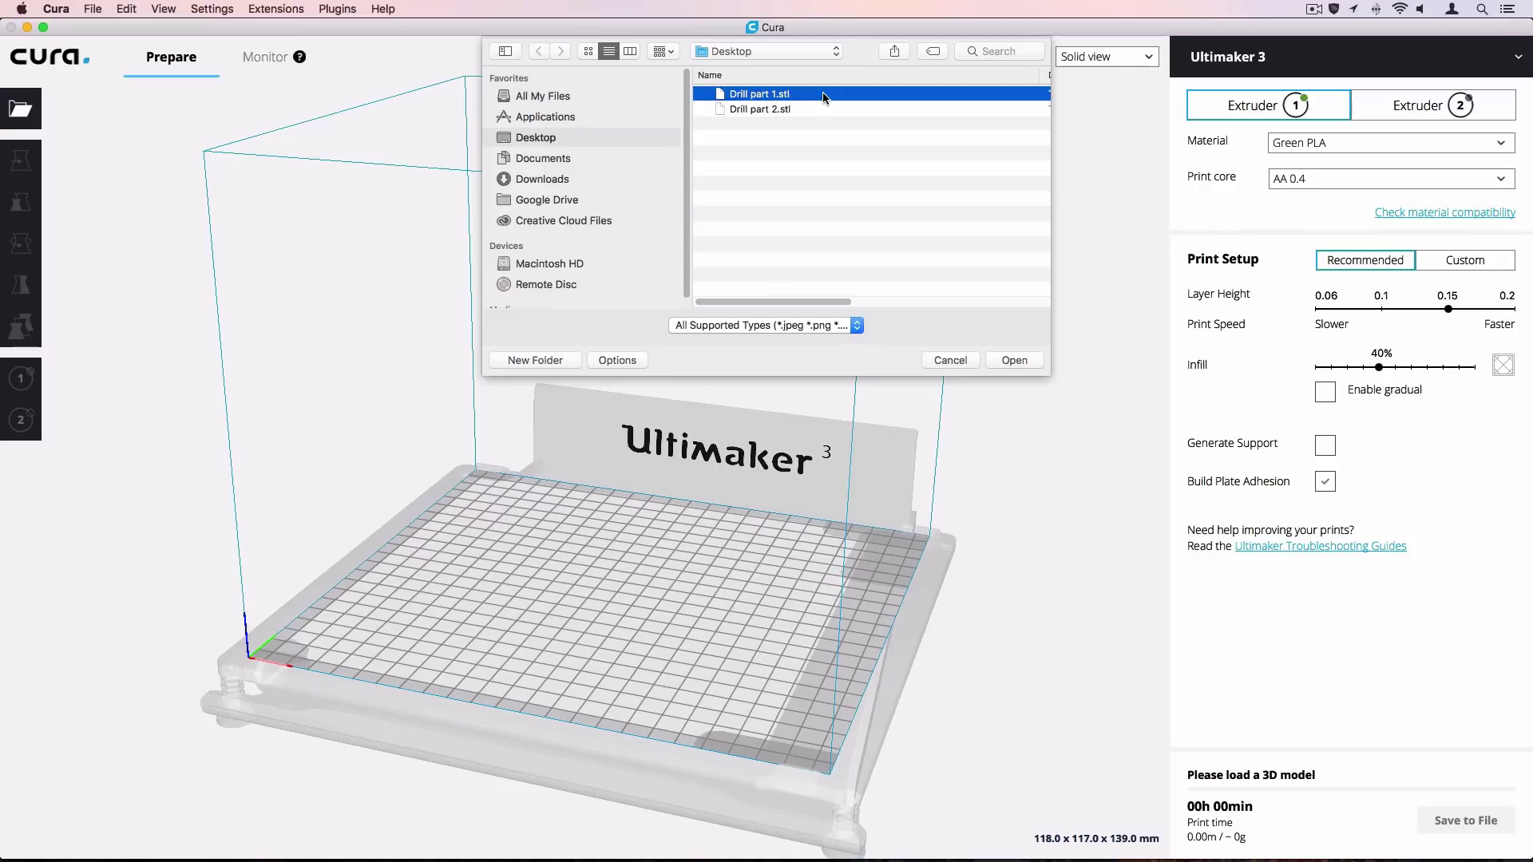
pyautogui.keyDown('shift'); pyautogui.click(829, 107); pyautogui.keyUp('shift')
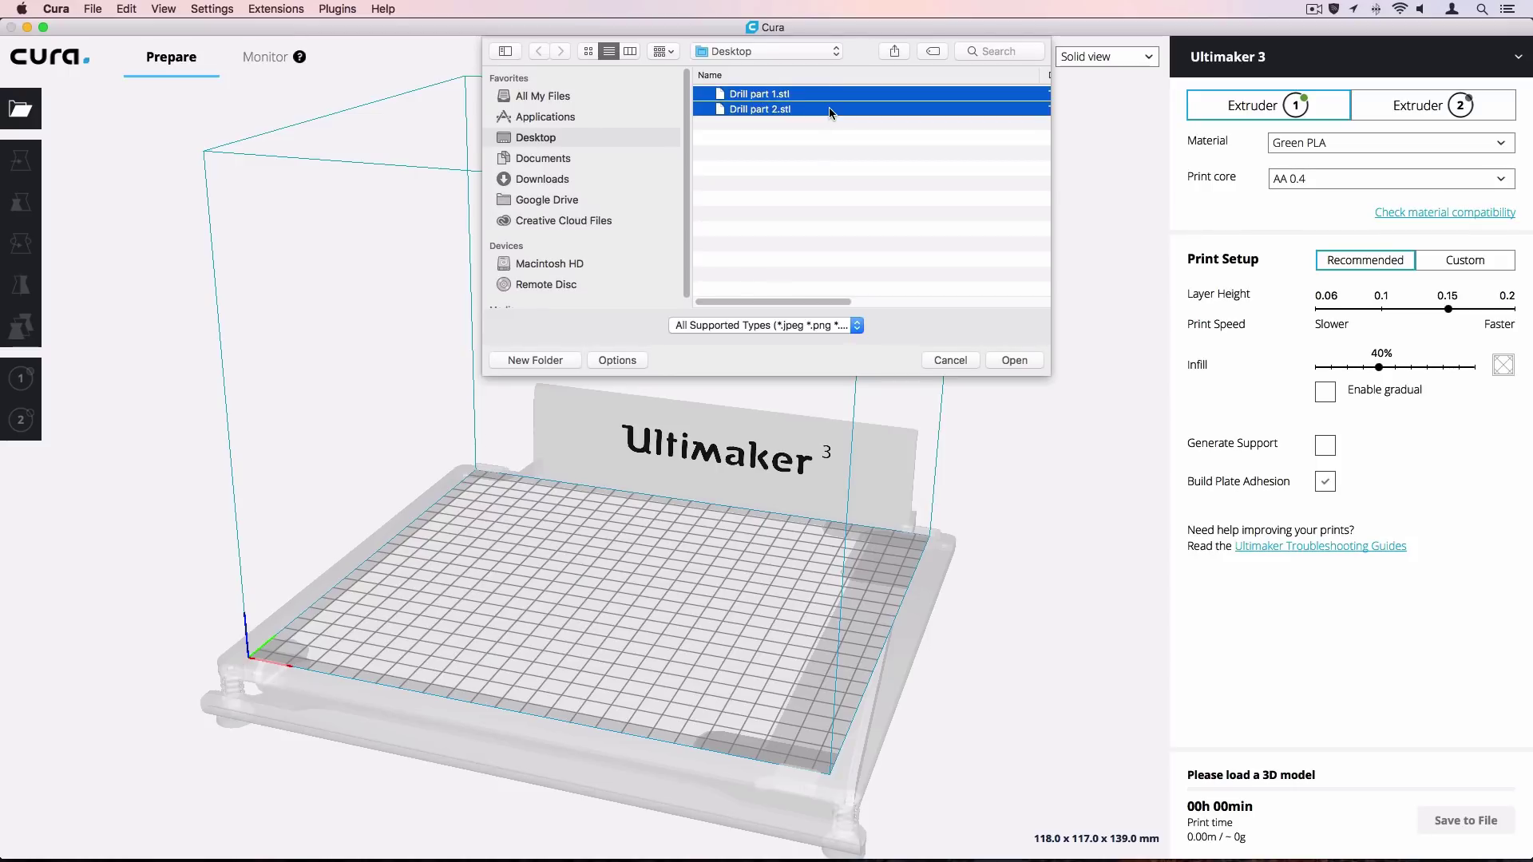
pyautogui.click(1015, 360)
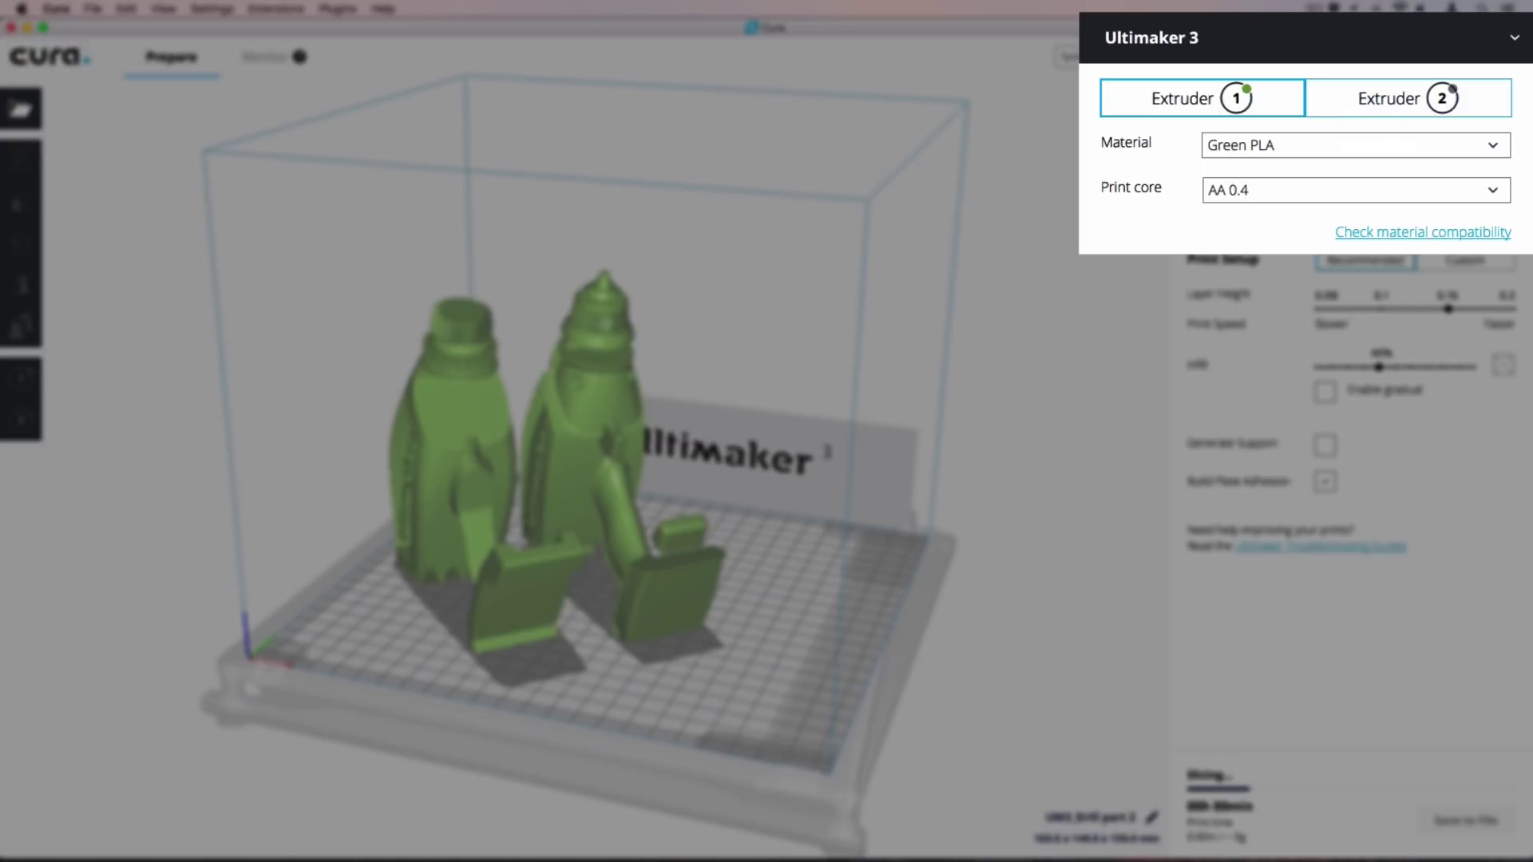
# Step: Check Extruder 2 holds Black PLA, then return to Extruder 1 with Green PLA
pyautogui.click(1407, 99)
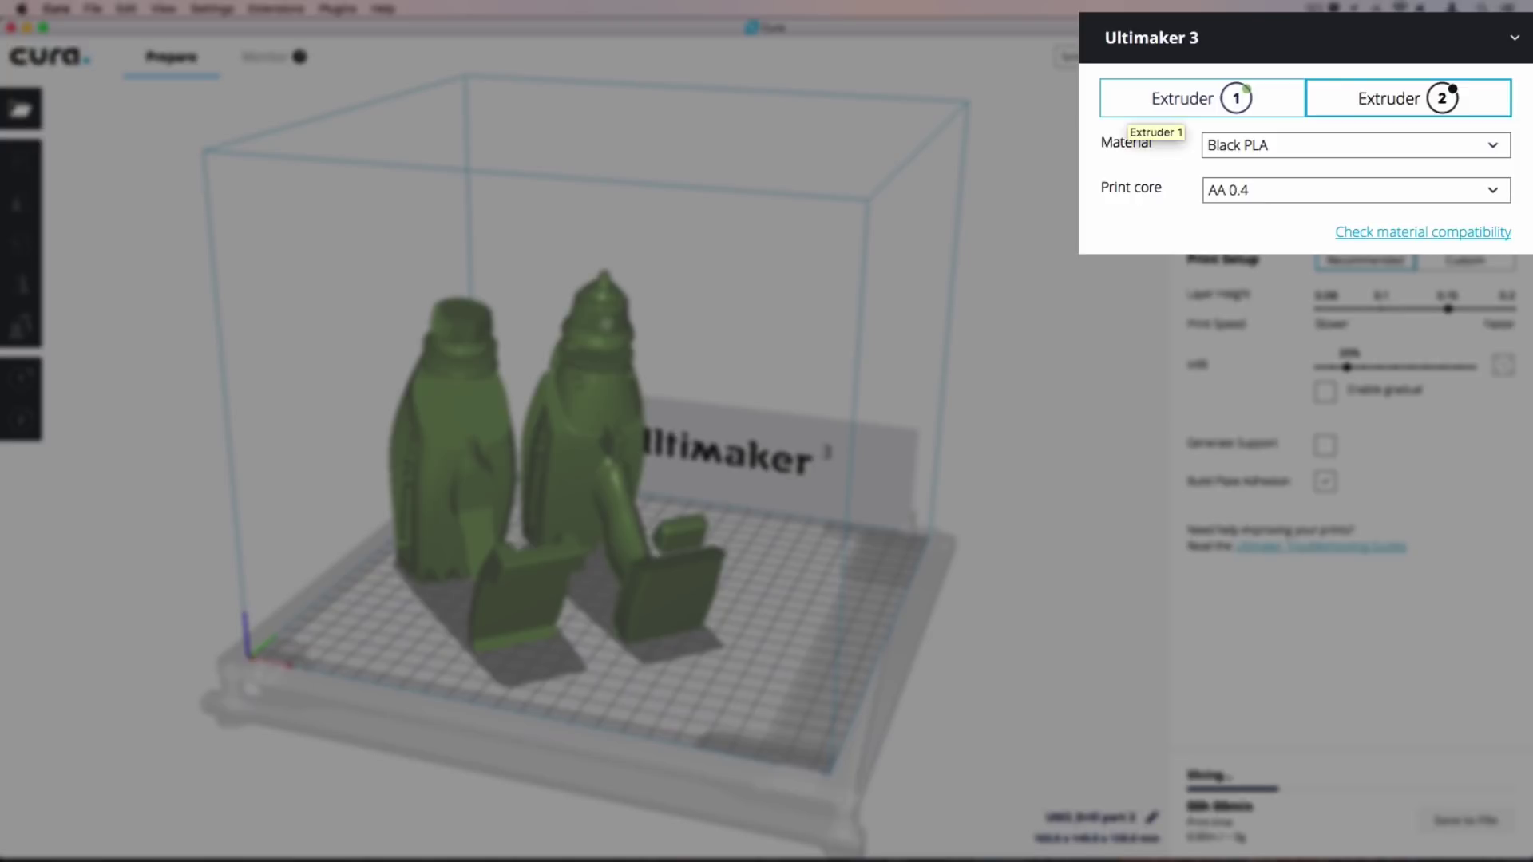
pyautogui.click(1234, 102)
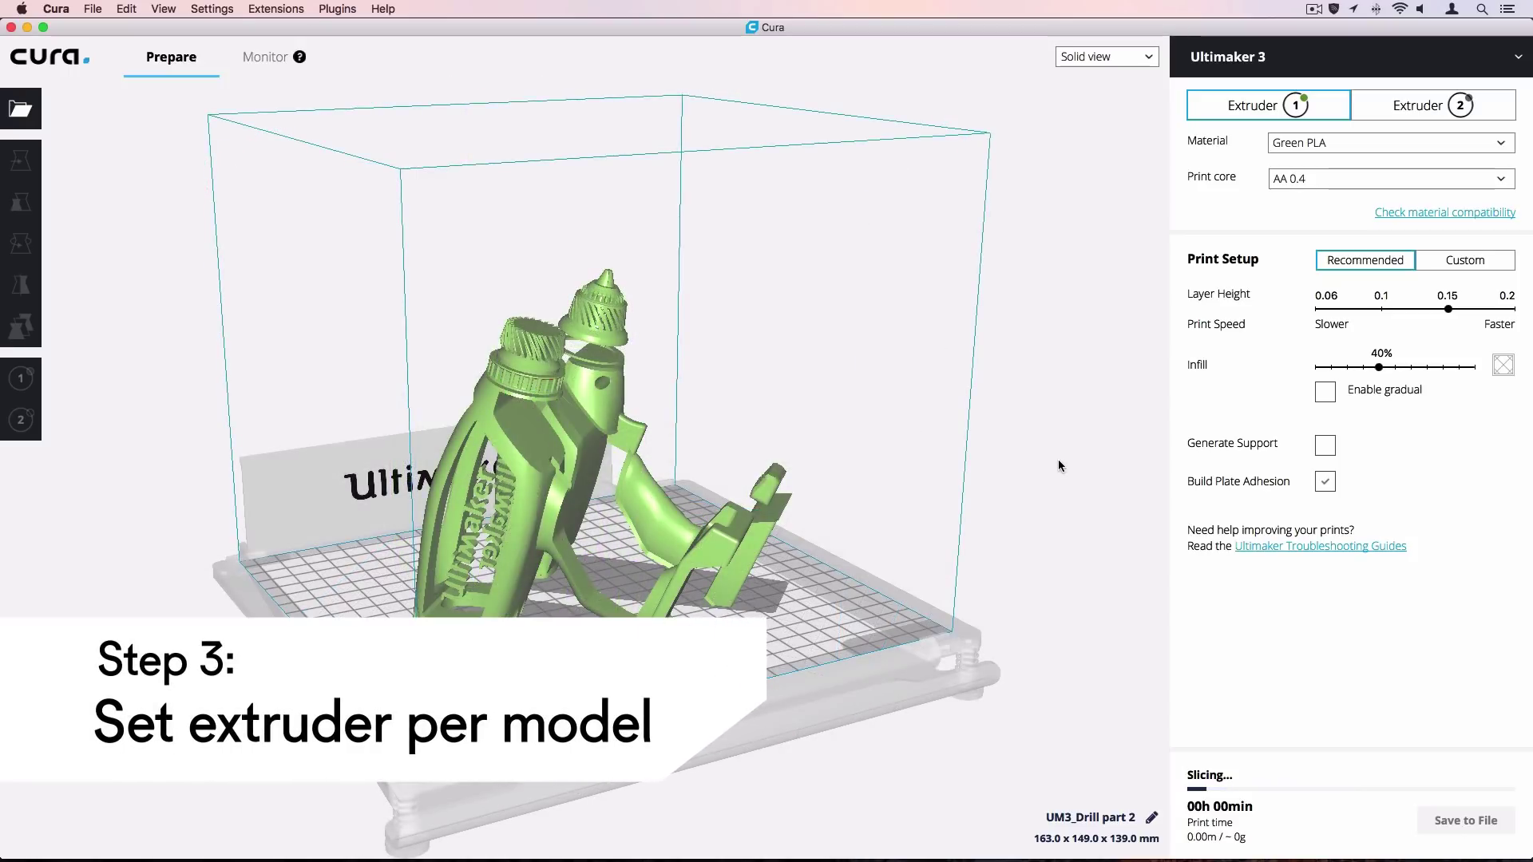
# Step: Assign the second drill part to Extruder 2 so it prints in black PLA
pyautogui.click(774, 479)
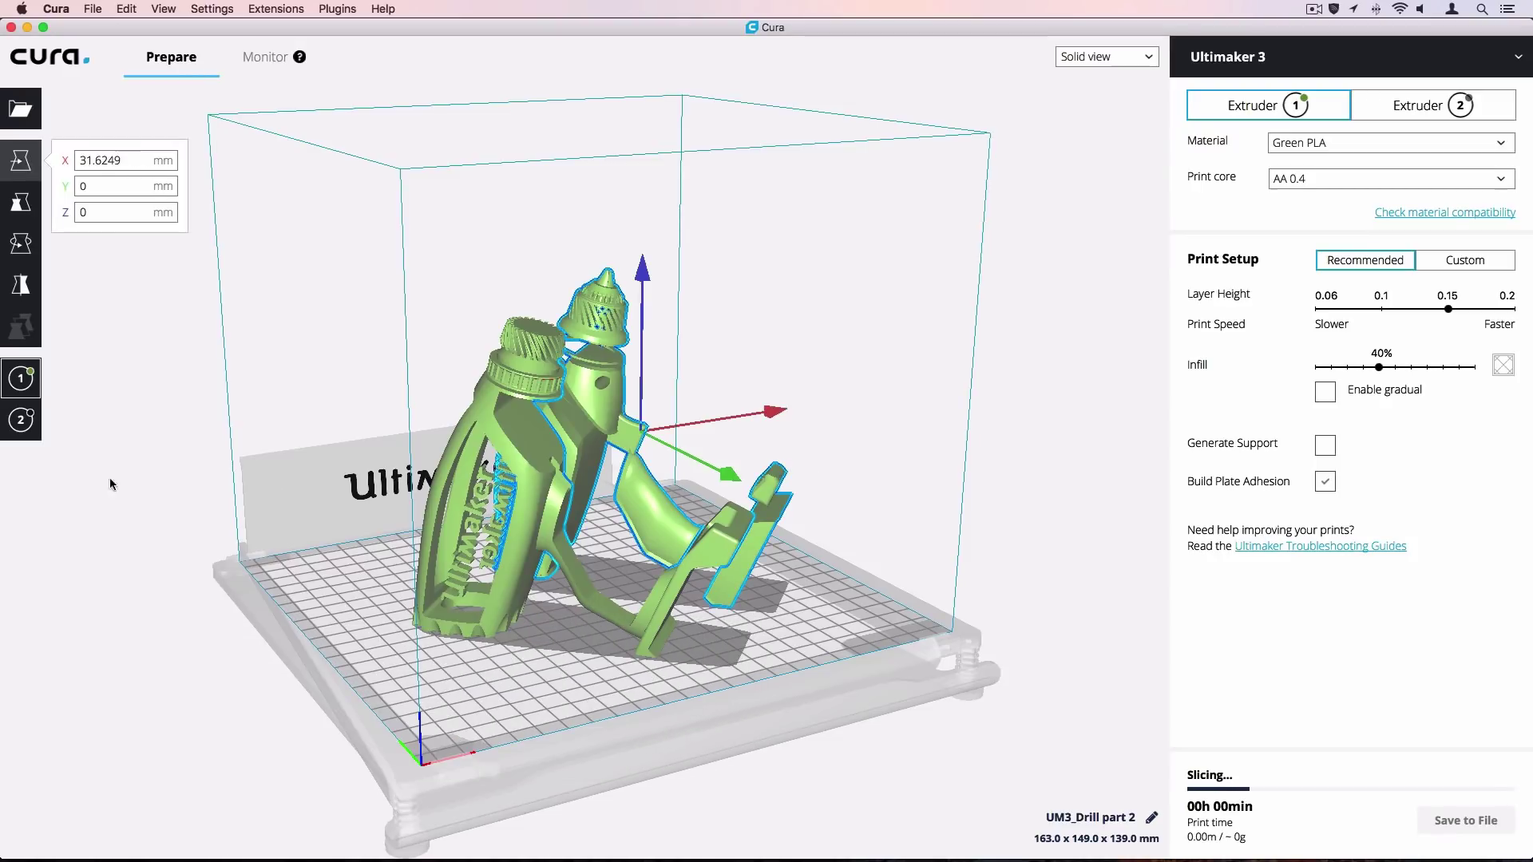
pyautogui.click(16, 429)
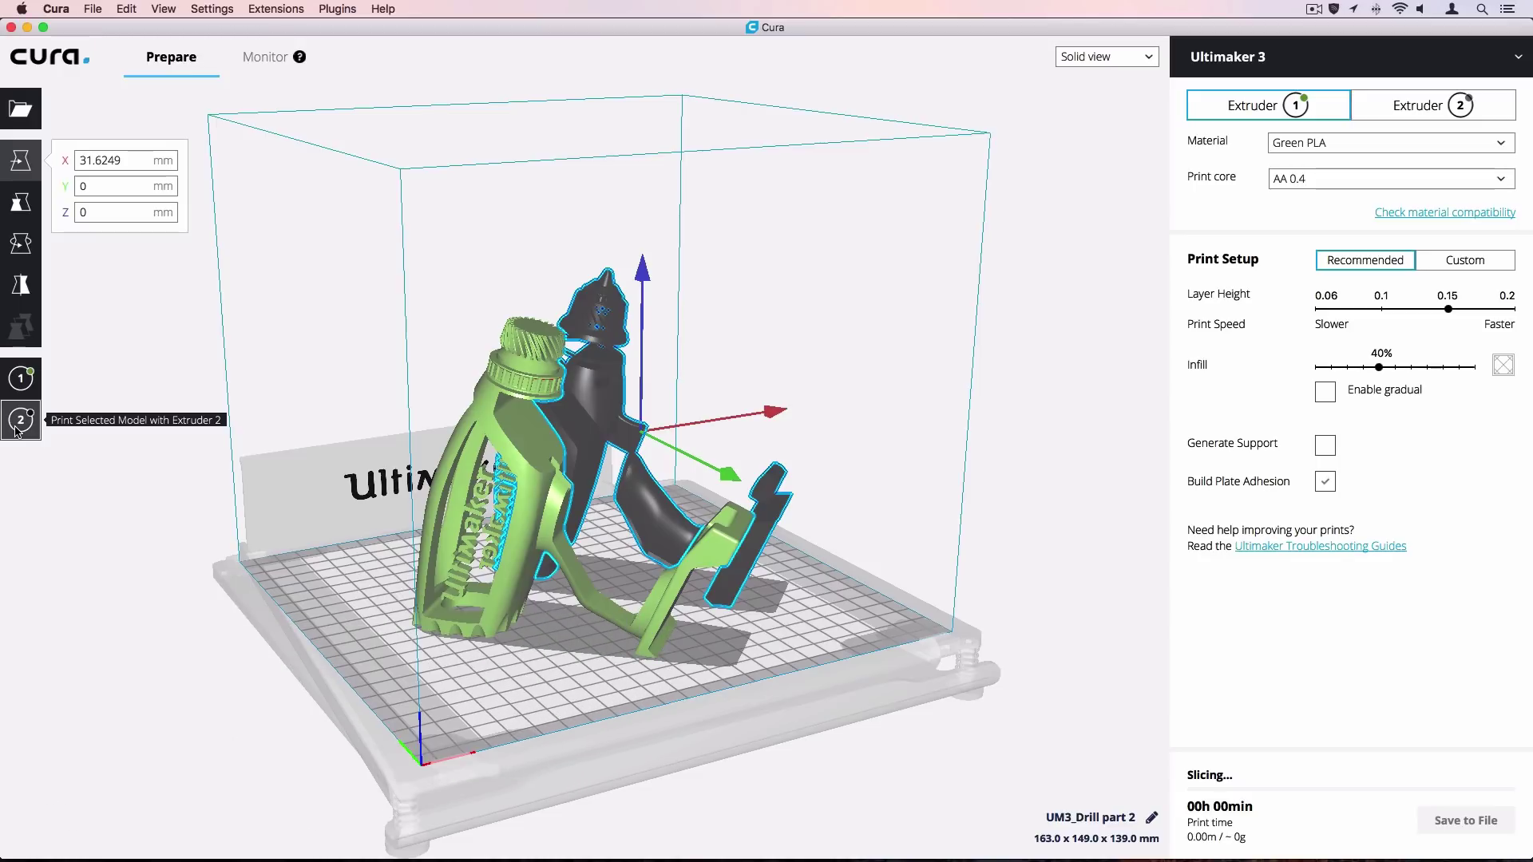
# Step: Select both green and black drill parts and apply Merge Models from the context menu
pyautogui.keyDown('shift'); pyautogui.click(530, 341); pyautogui.keyUp('shift')
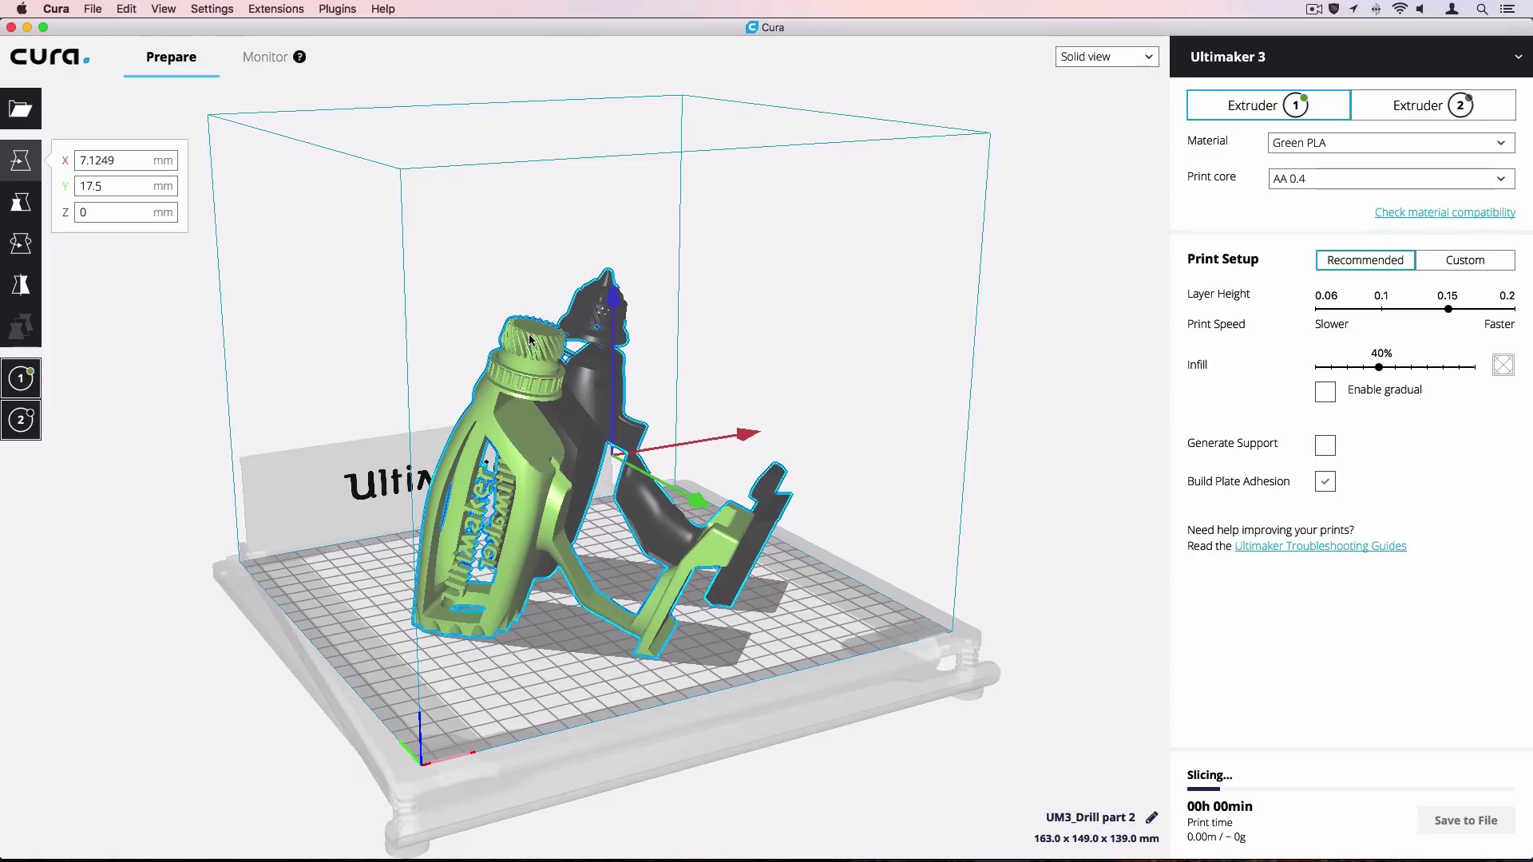
pyautogui.rightClick(530, 340)
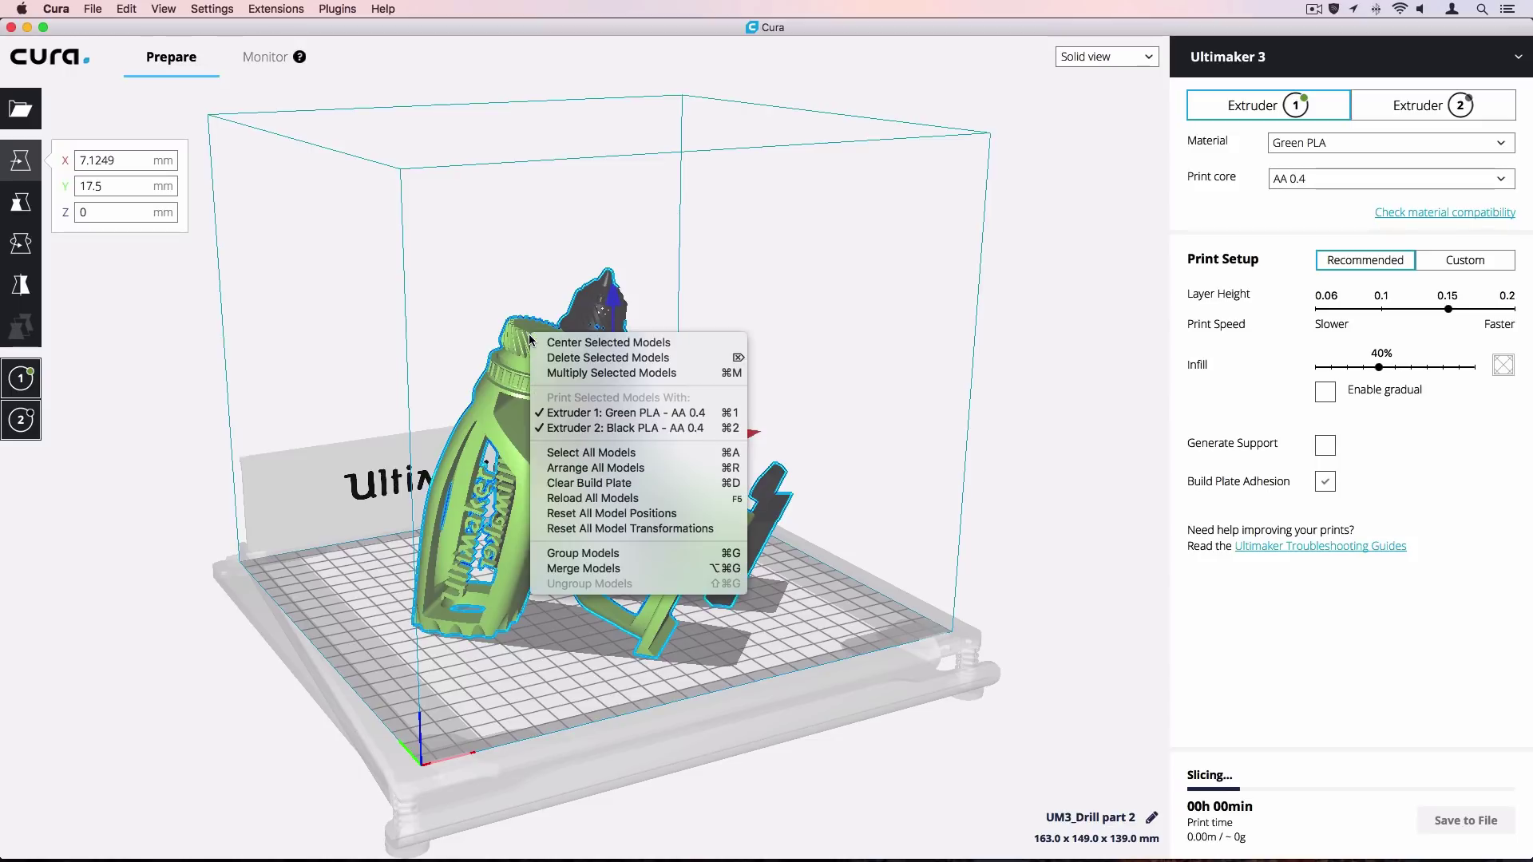
pyautogui.click(609, 572)
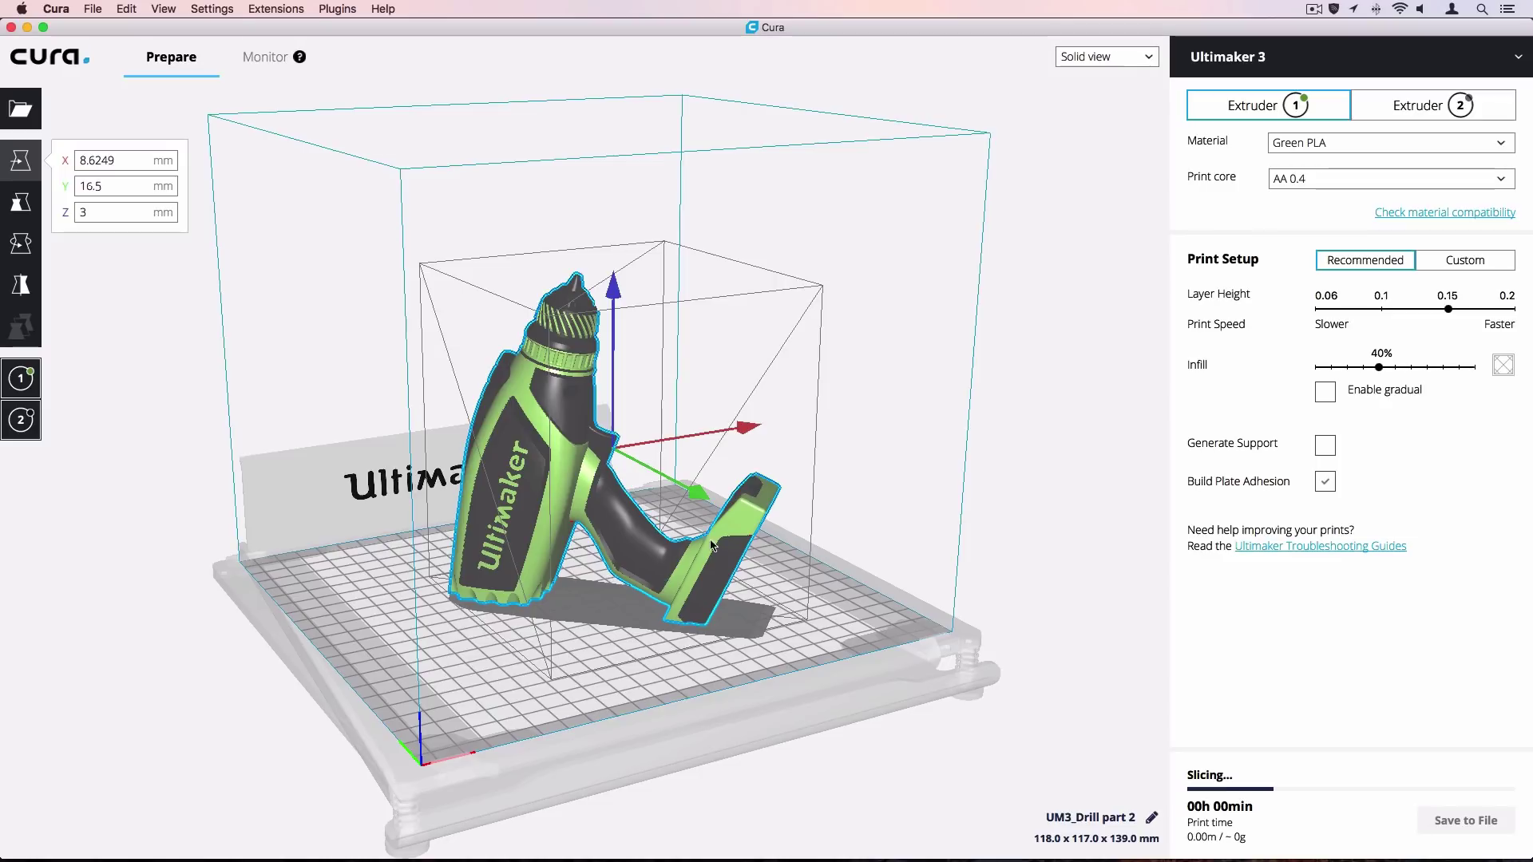
pyautogui.click(750, 496)
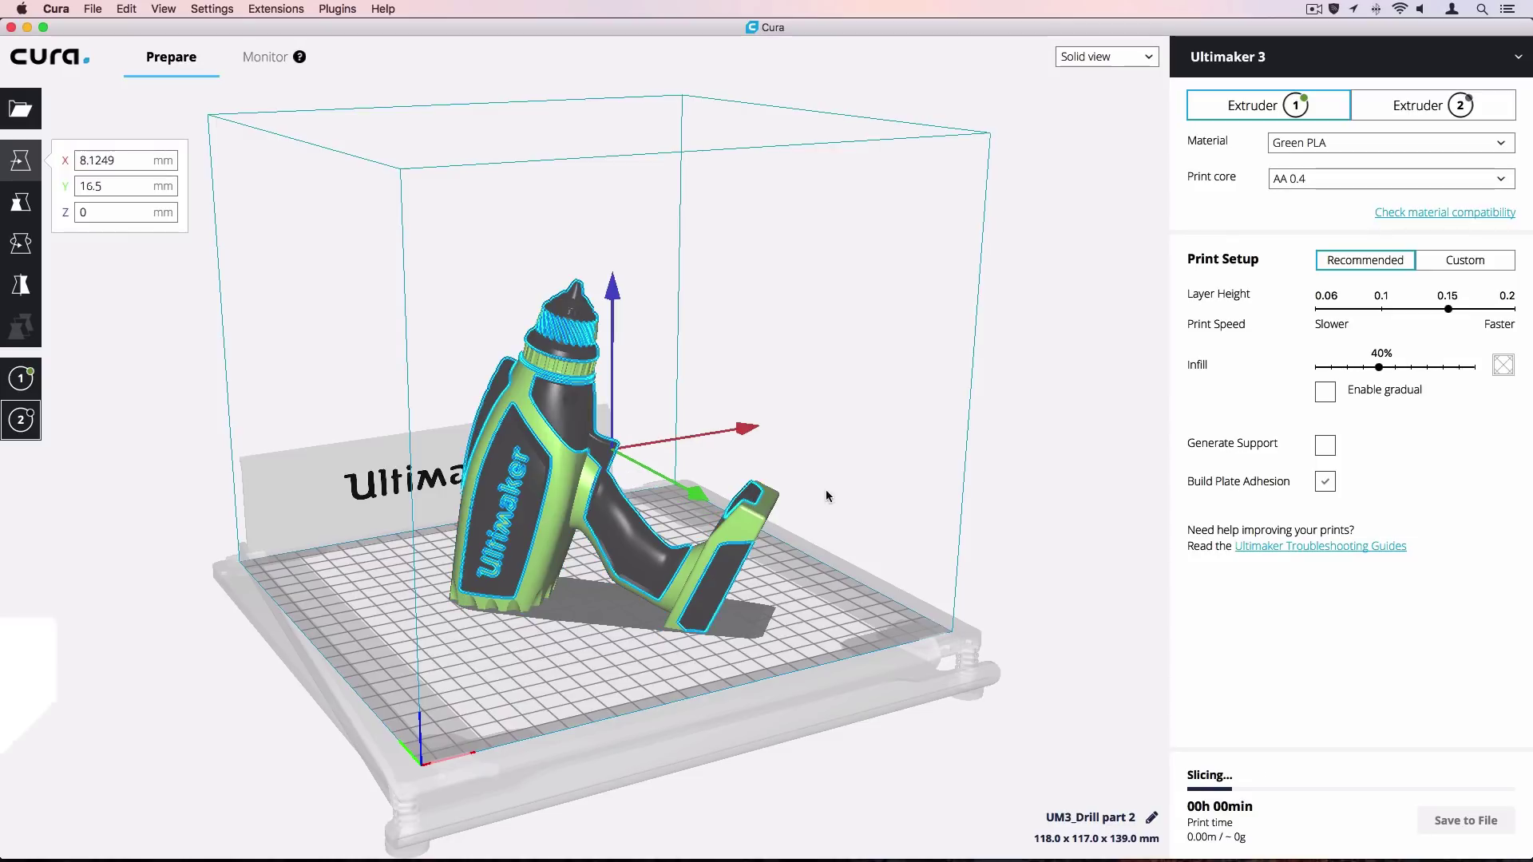
pyautogui.click(877, 489)
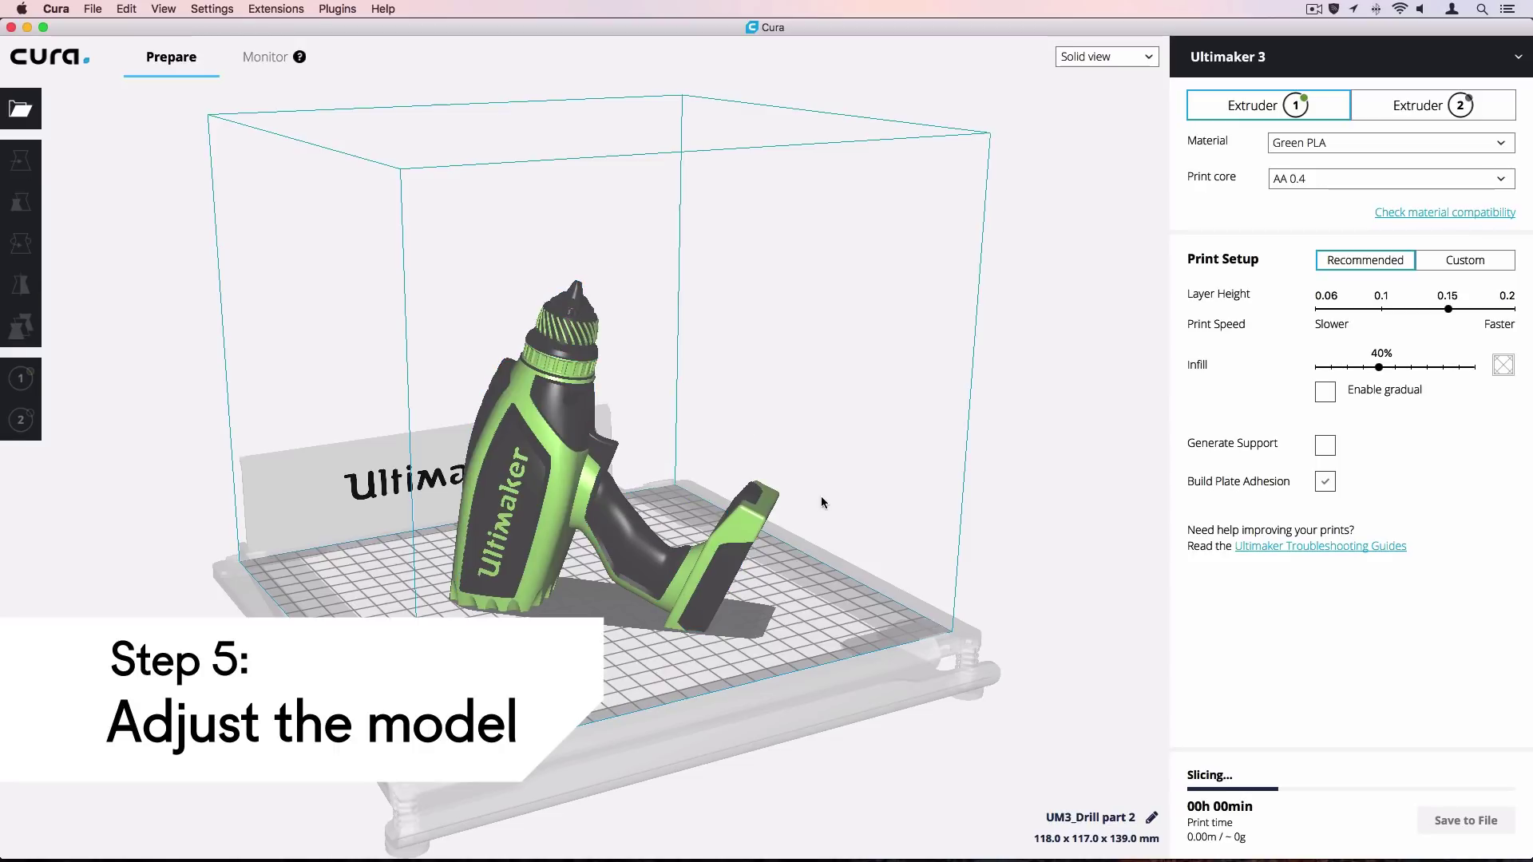
pyautogui.click(755, 499)
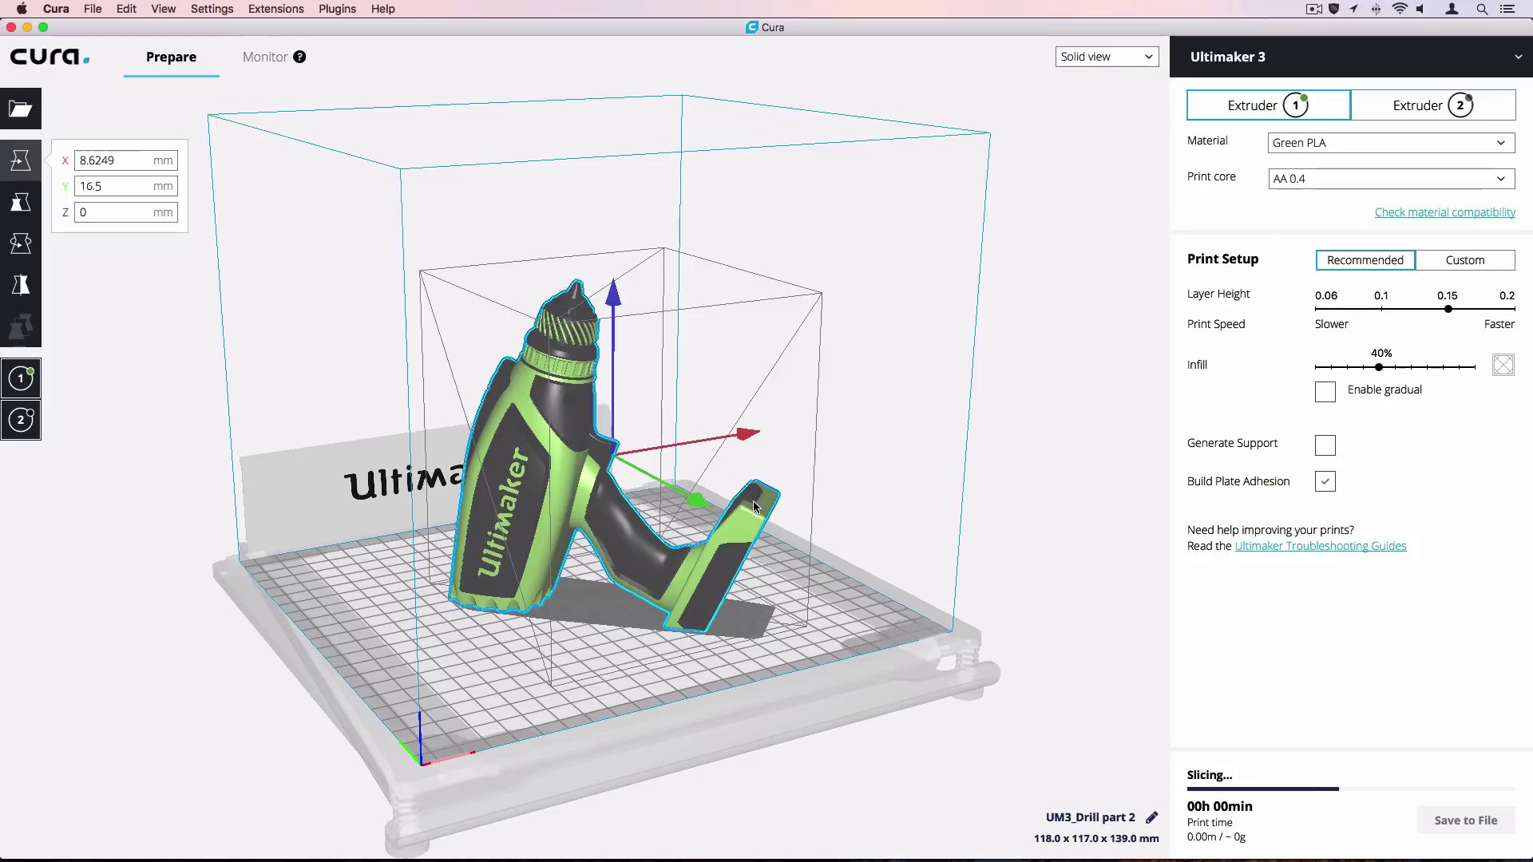
# Step: Enter 120% as the X scale with Uniform Scaling on to enlarge the merged drill
pyautogui.click(25, 211)
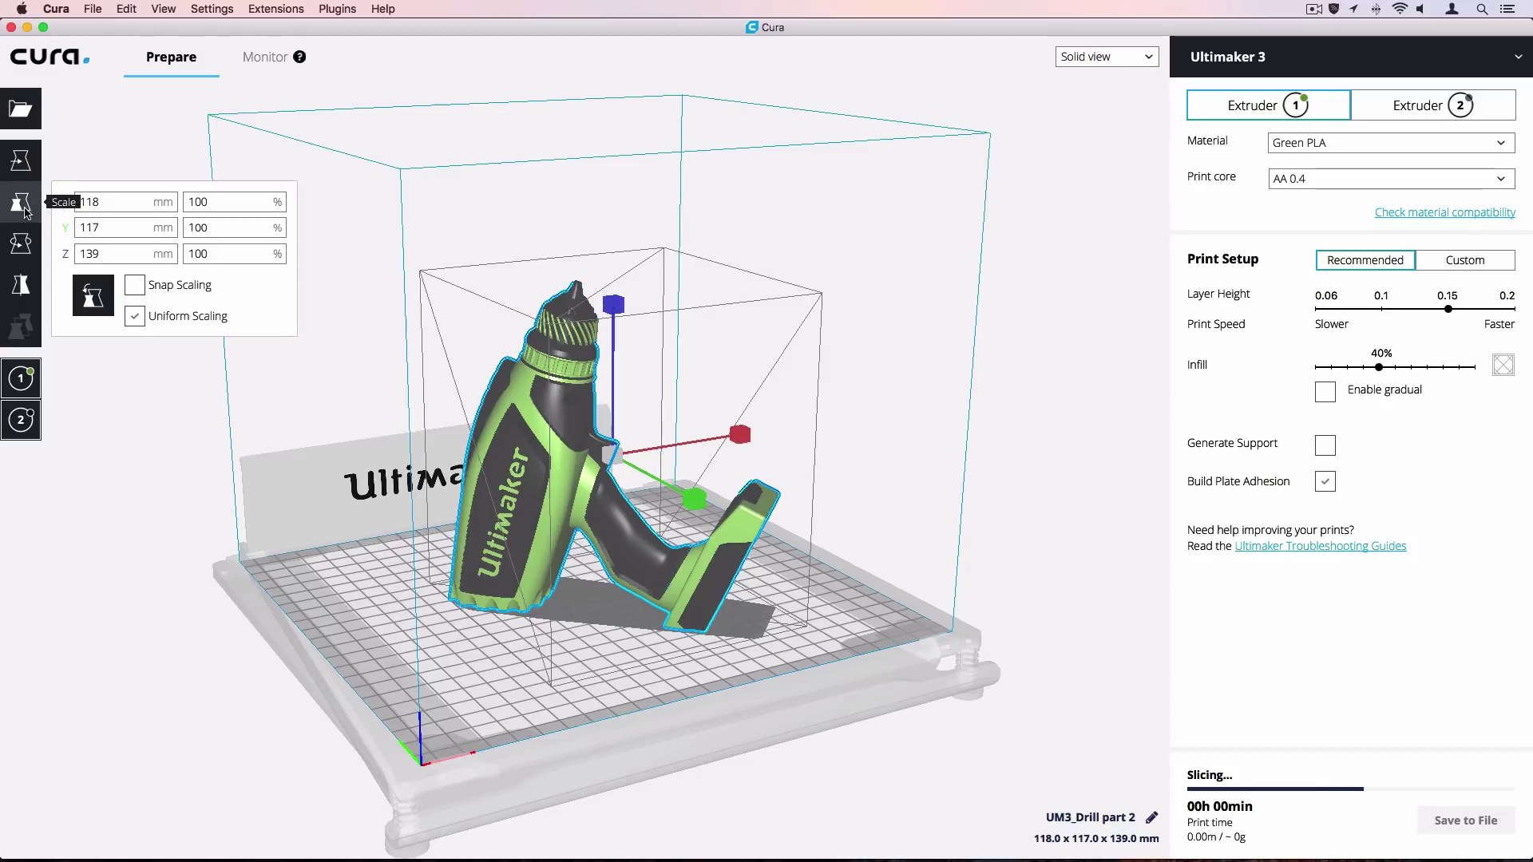
pyautogui.moveTo(226, 202); pyautogui.dragTo(187, 202)
pyautogui.write('120')
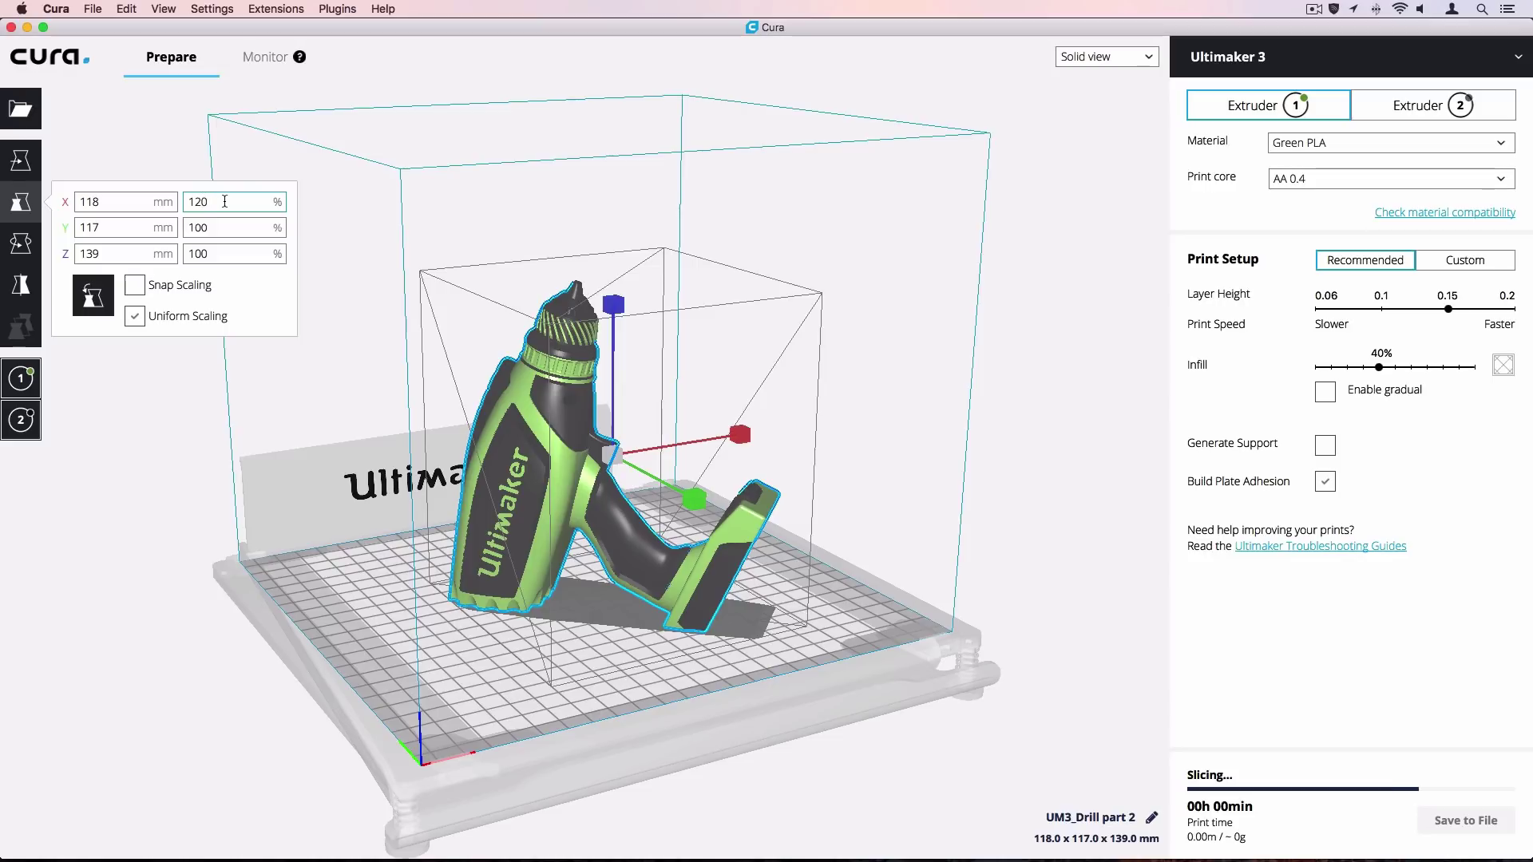
pyautogui.press('Return')
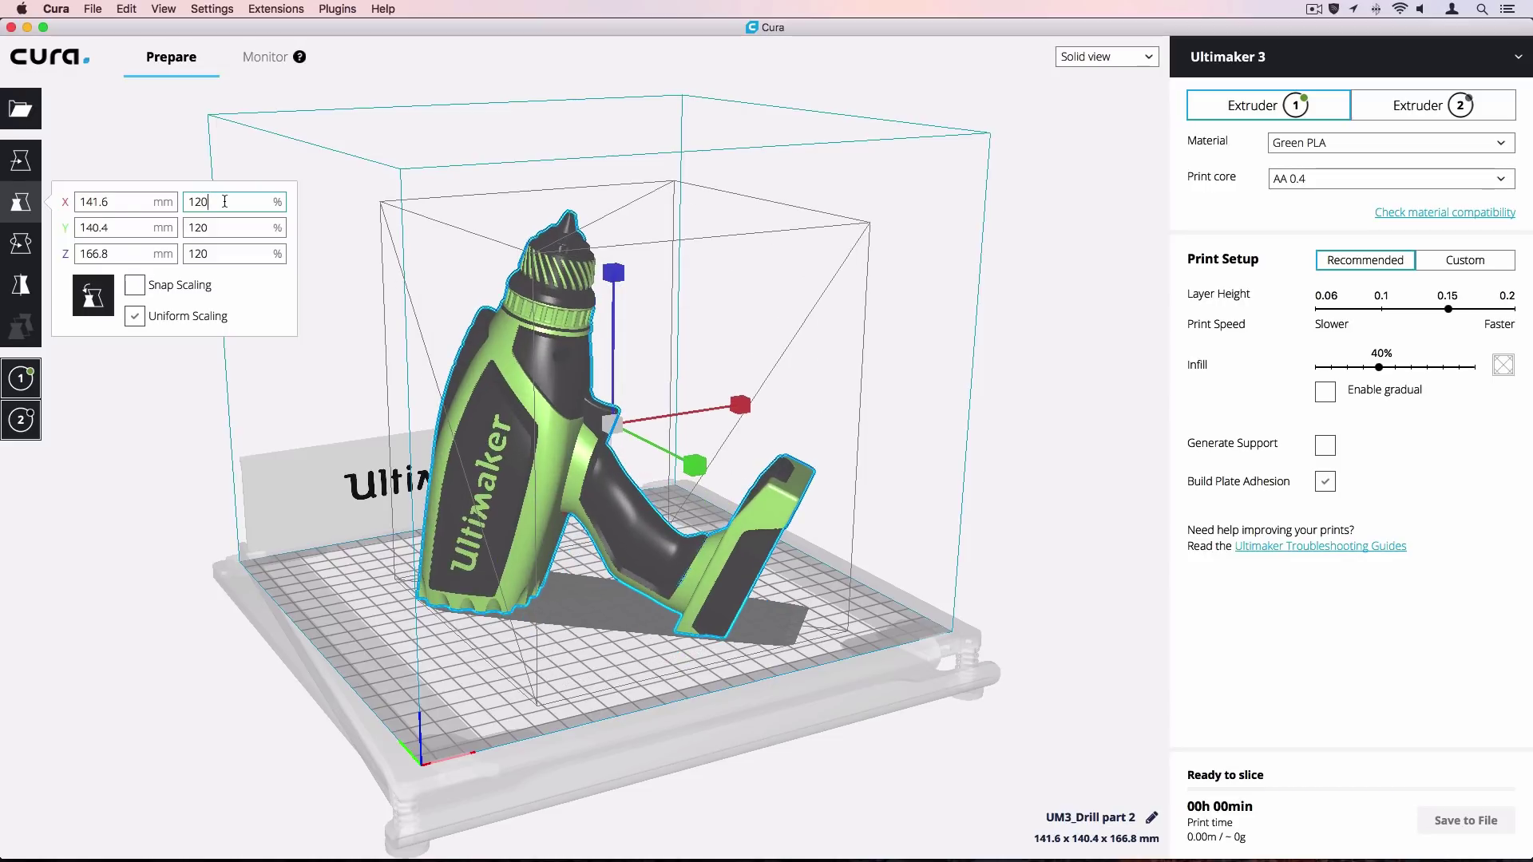
# Step: Deselect the drill and choose 0.1 mm layer height with 20% infill in Recommended setup
pyautogui.click(982, 443)
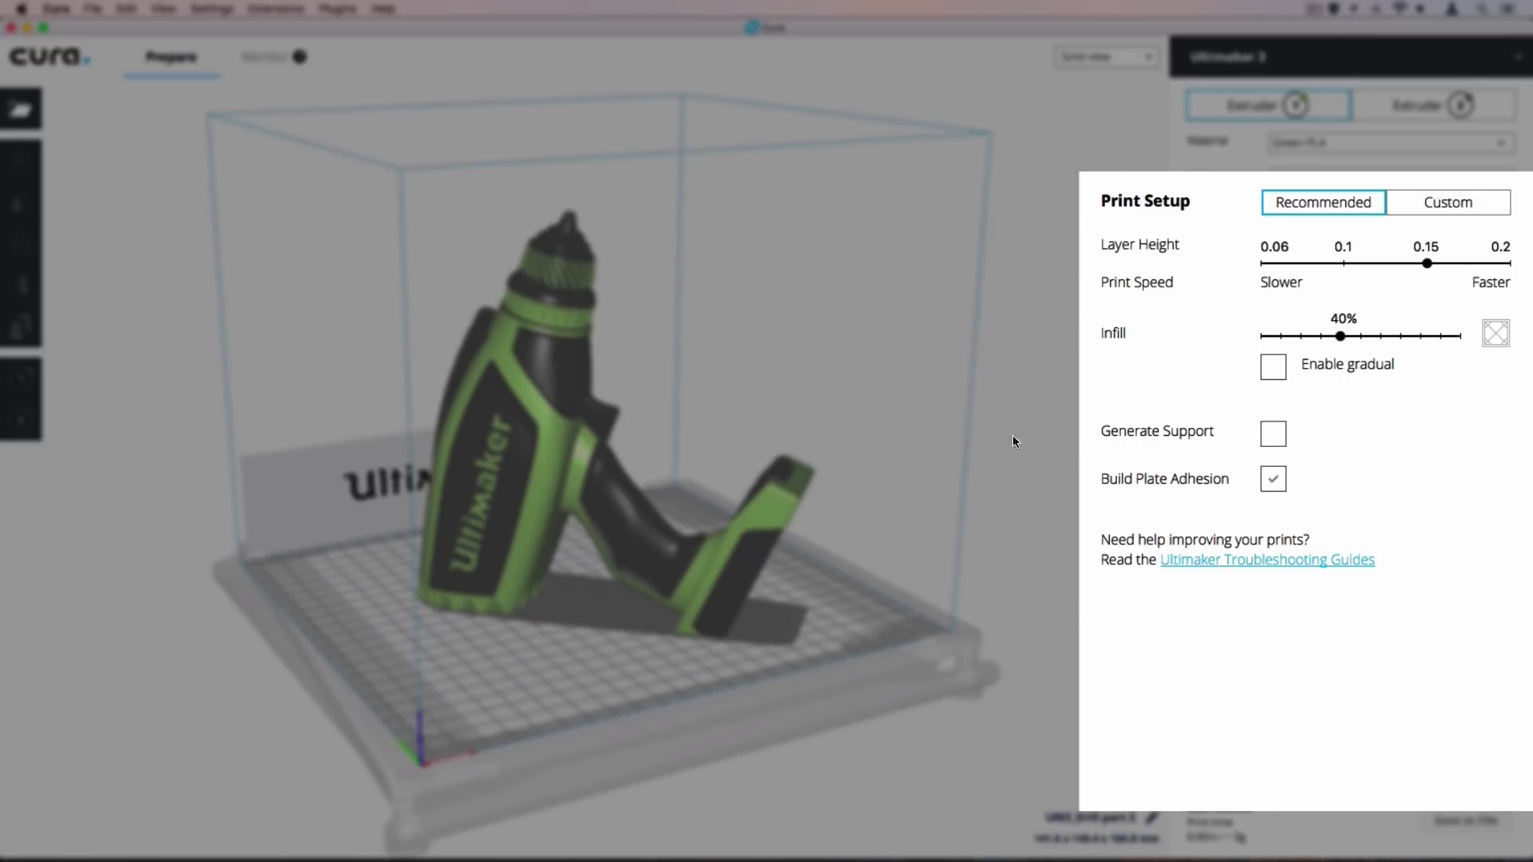
pyautogui.click(1345, 269)
pyautogui.click(1300, 339)
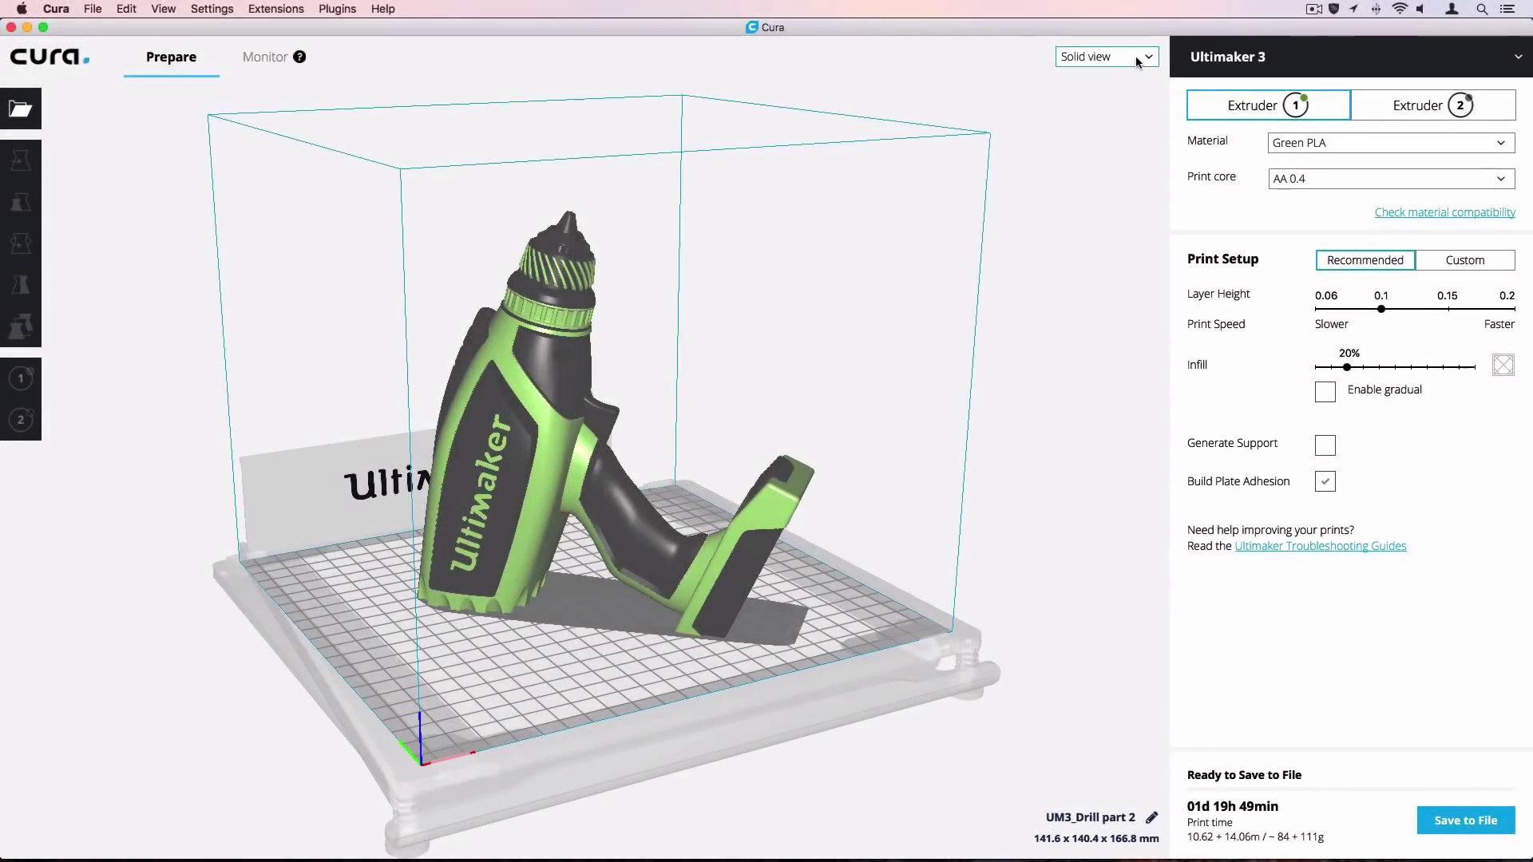
# Step: Switch to Layer view and narrow the layer sliders to a band topping out at layer 995
pyautogui.click(1141, 57)
pyautogui.click(1137, 102)
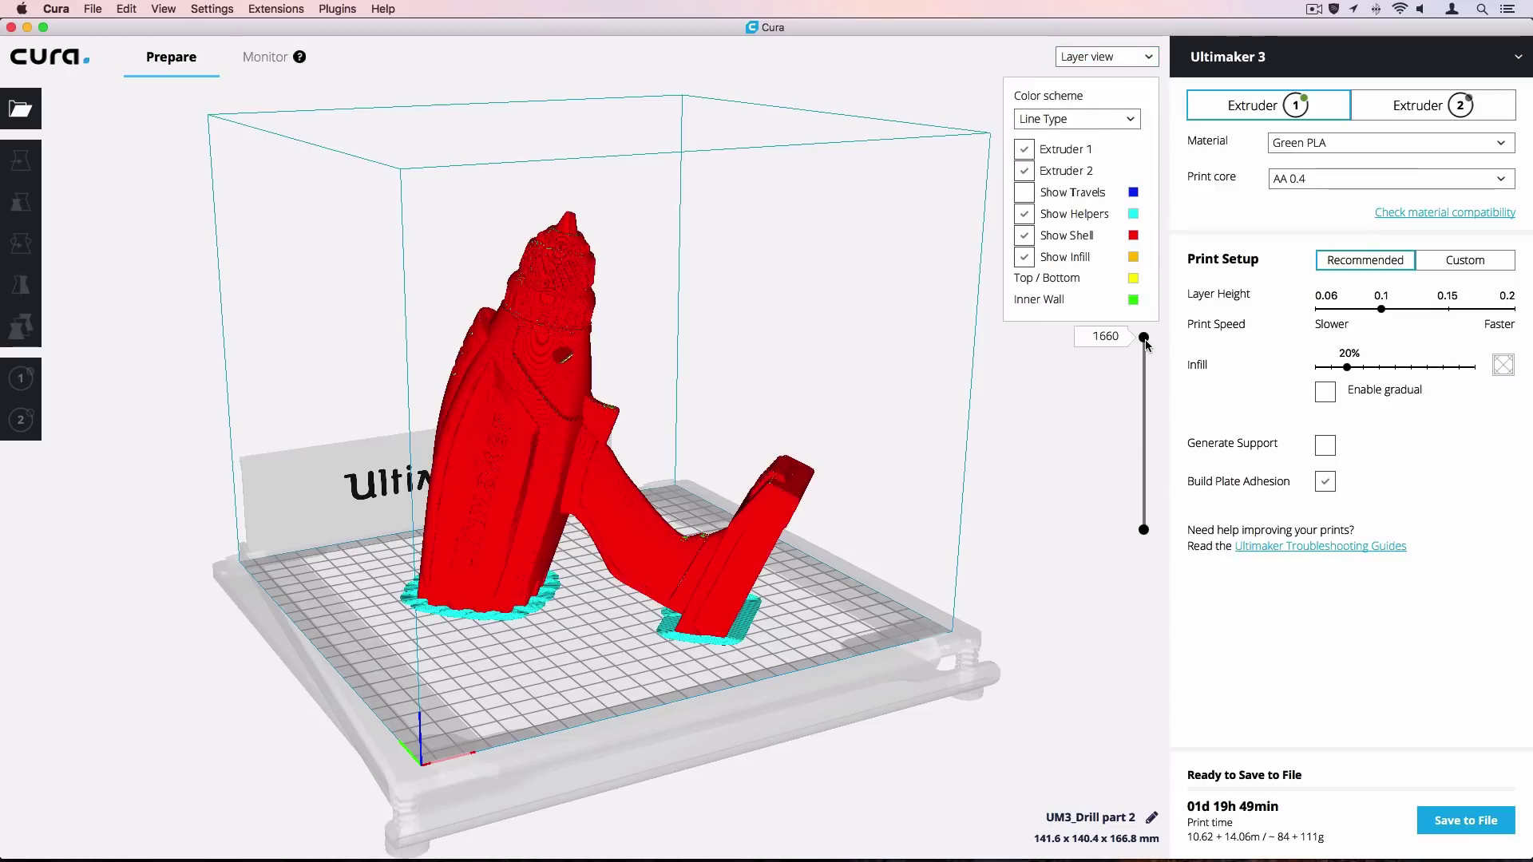
pyautogui.moveTo(1145, 340); pyautogui.dragTo(1146, 443)
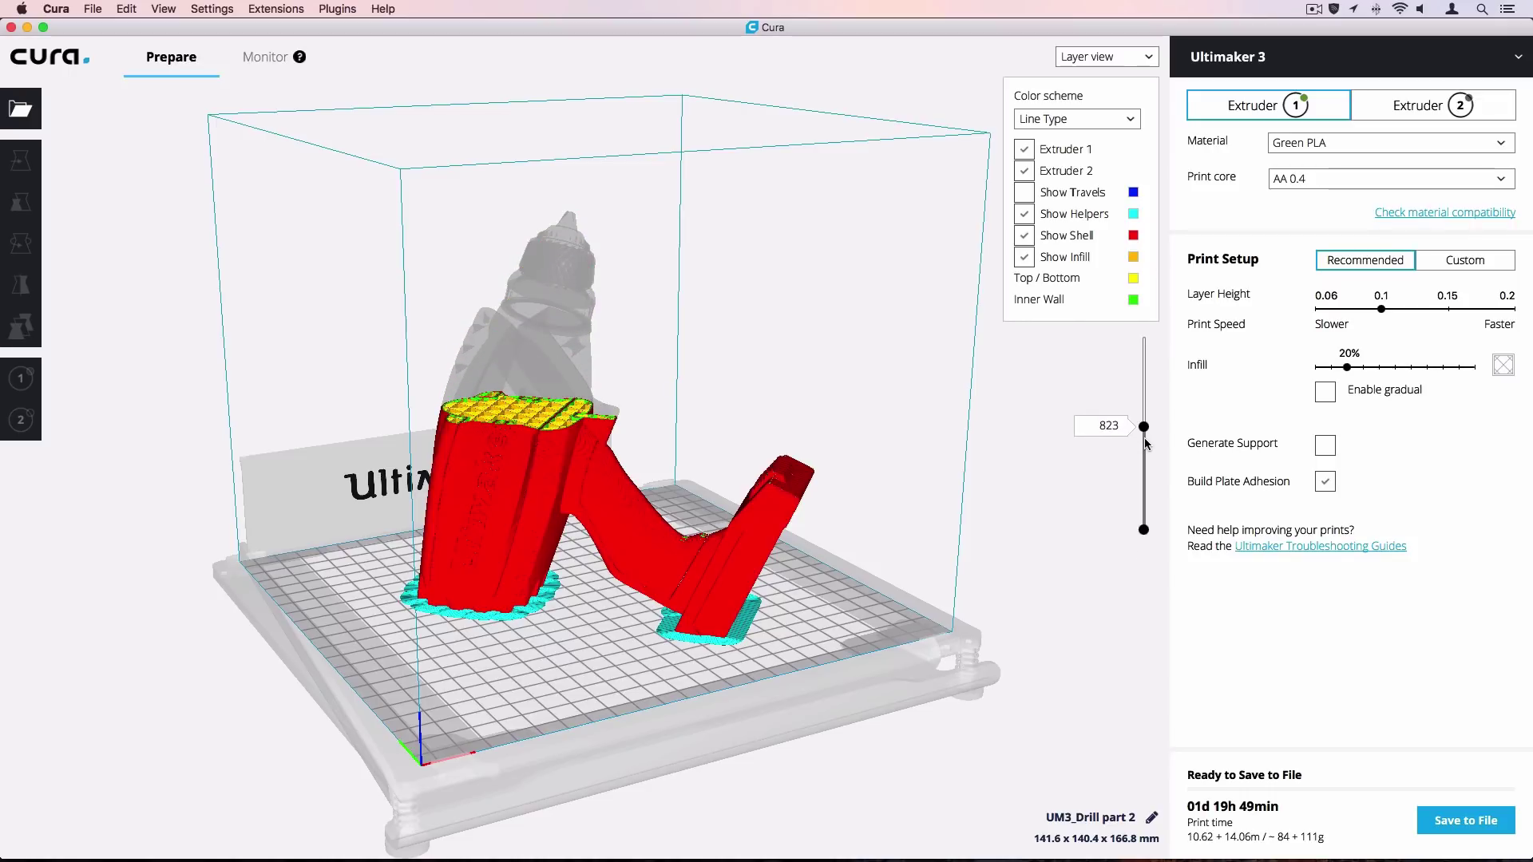
pyautogui.moveTo(1144, 528); pyautogui.dragTo(1144, 441)
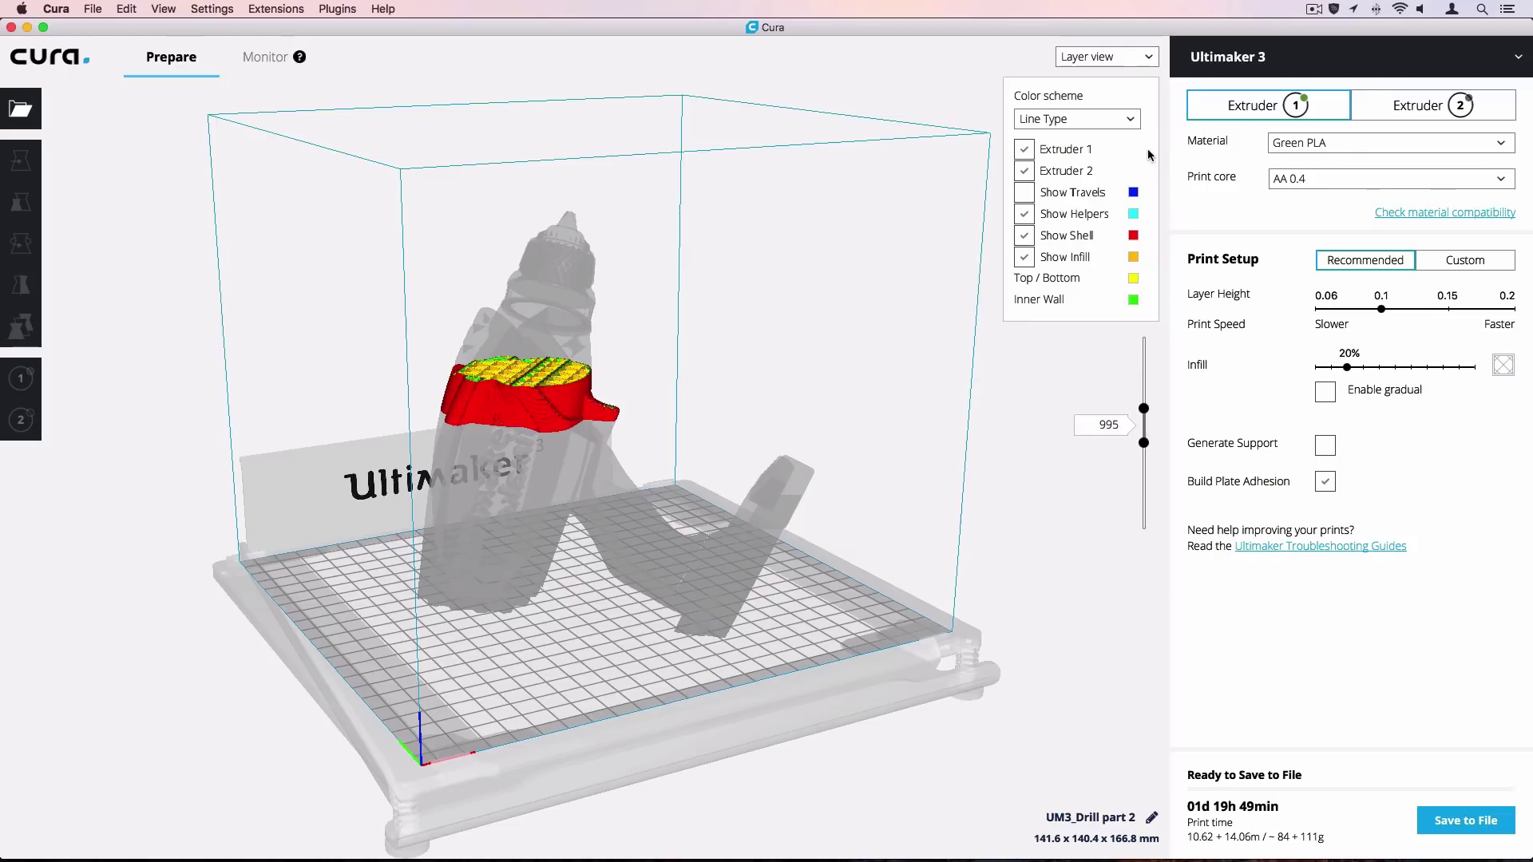
# Step: Set the colour scheme to Material Color and widen the sliders to show layers 1–1660
pyautogui.click(1131, 121)
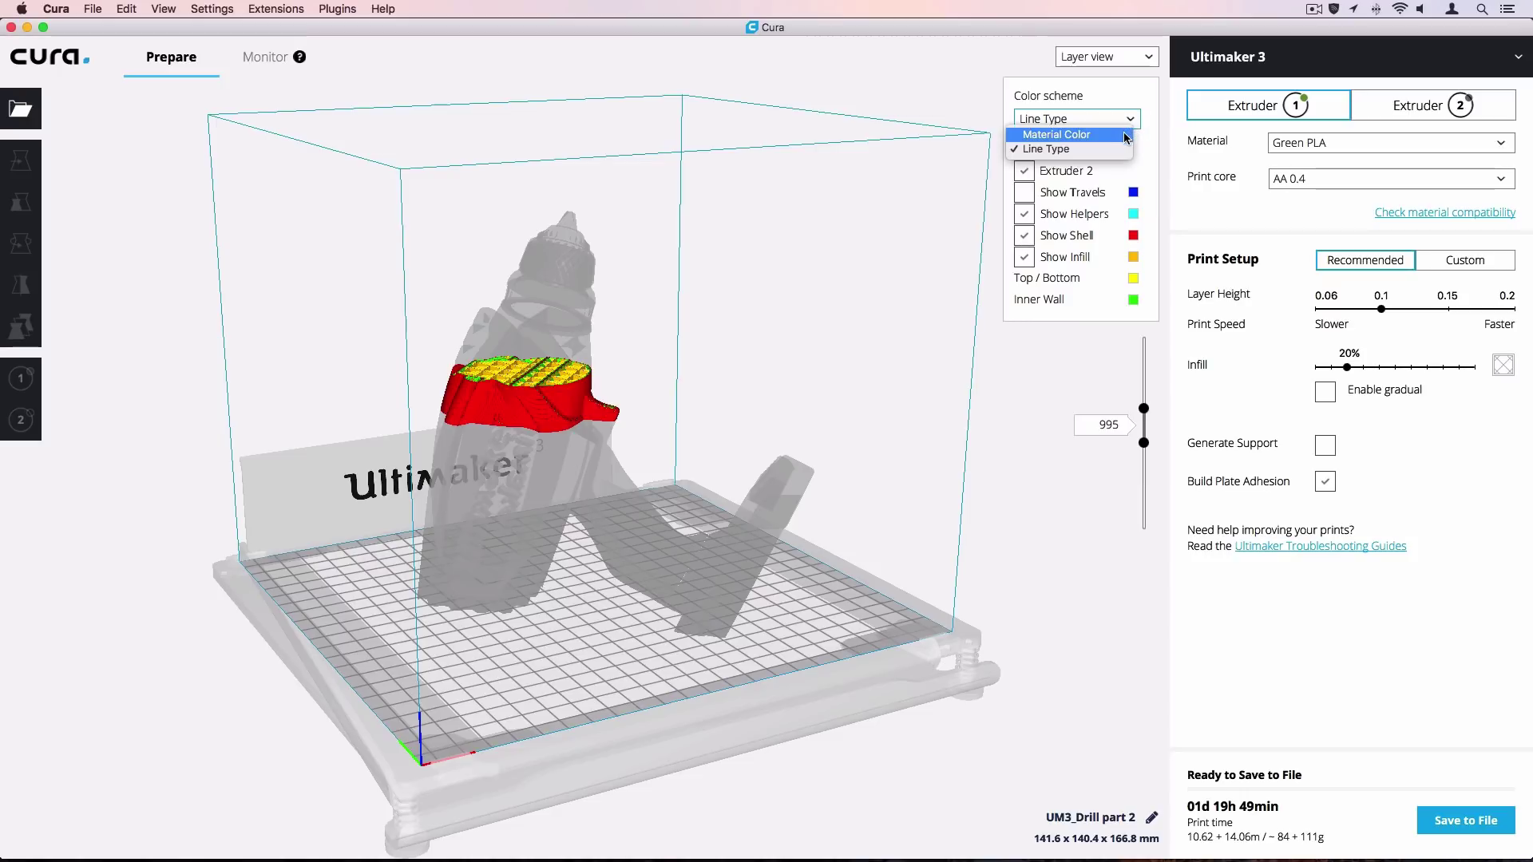
pyautogui.click(1125, 137)
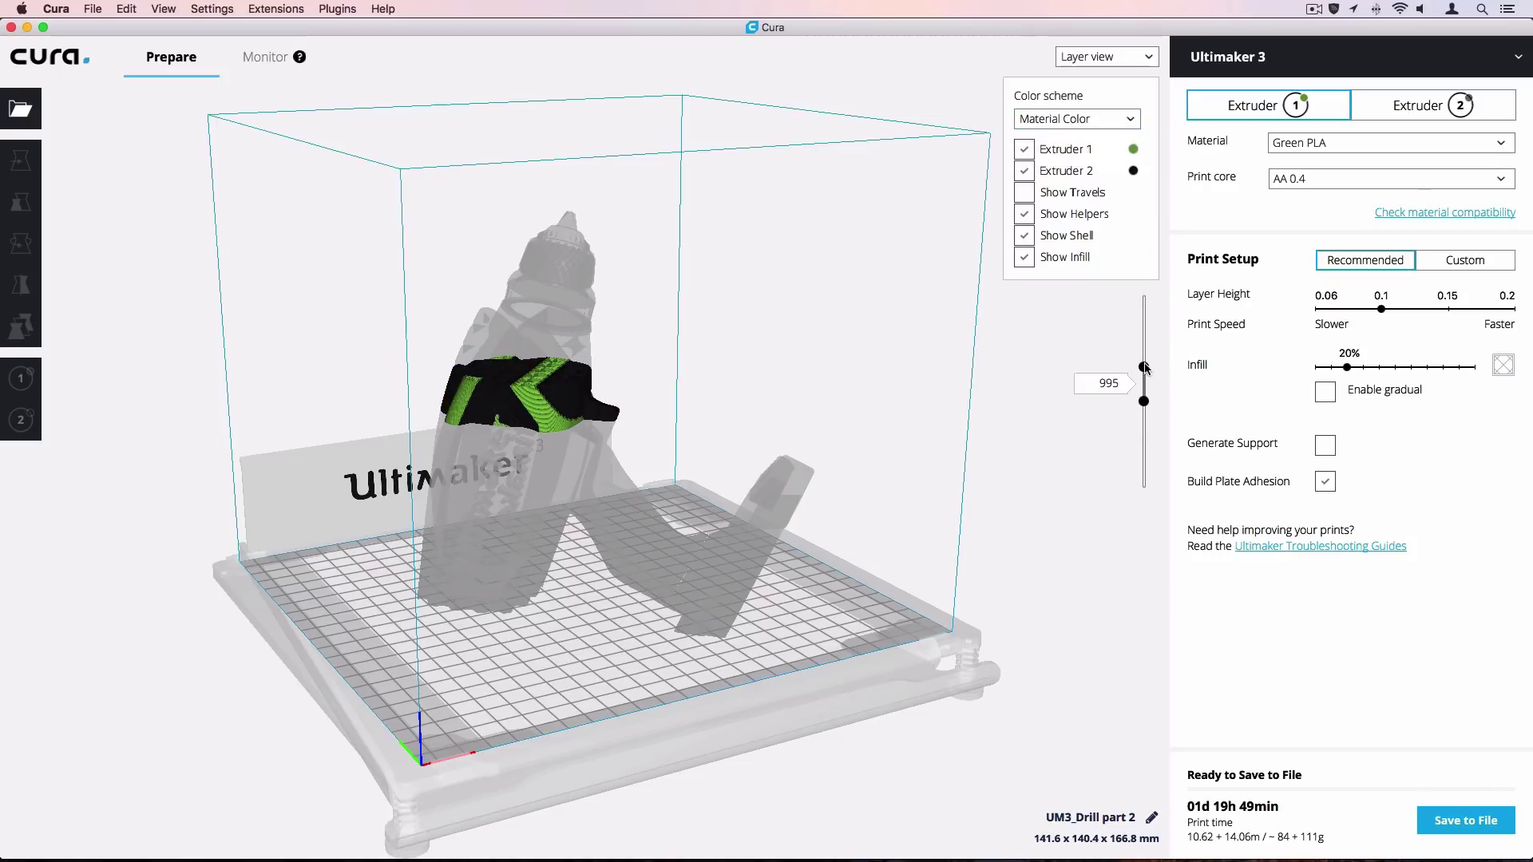
pyautogui.moveTo(1143, 346); pyautogui.dragTo(1144, 295)
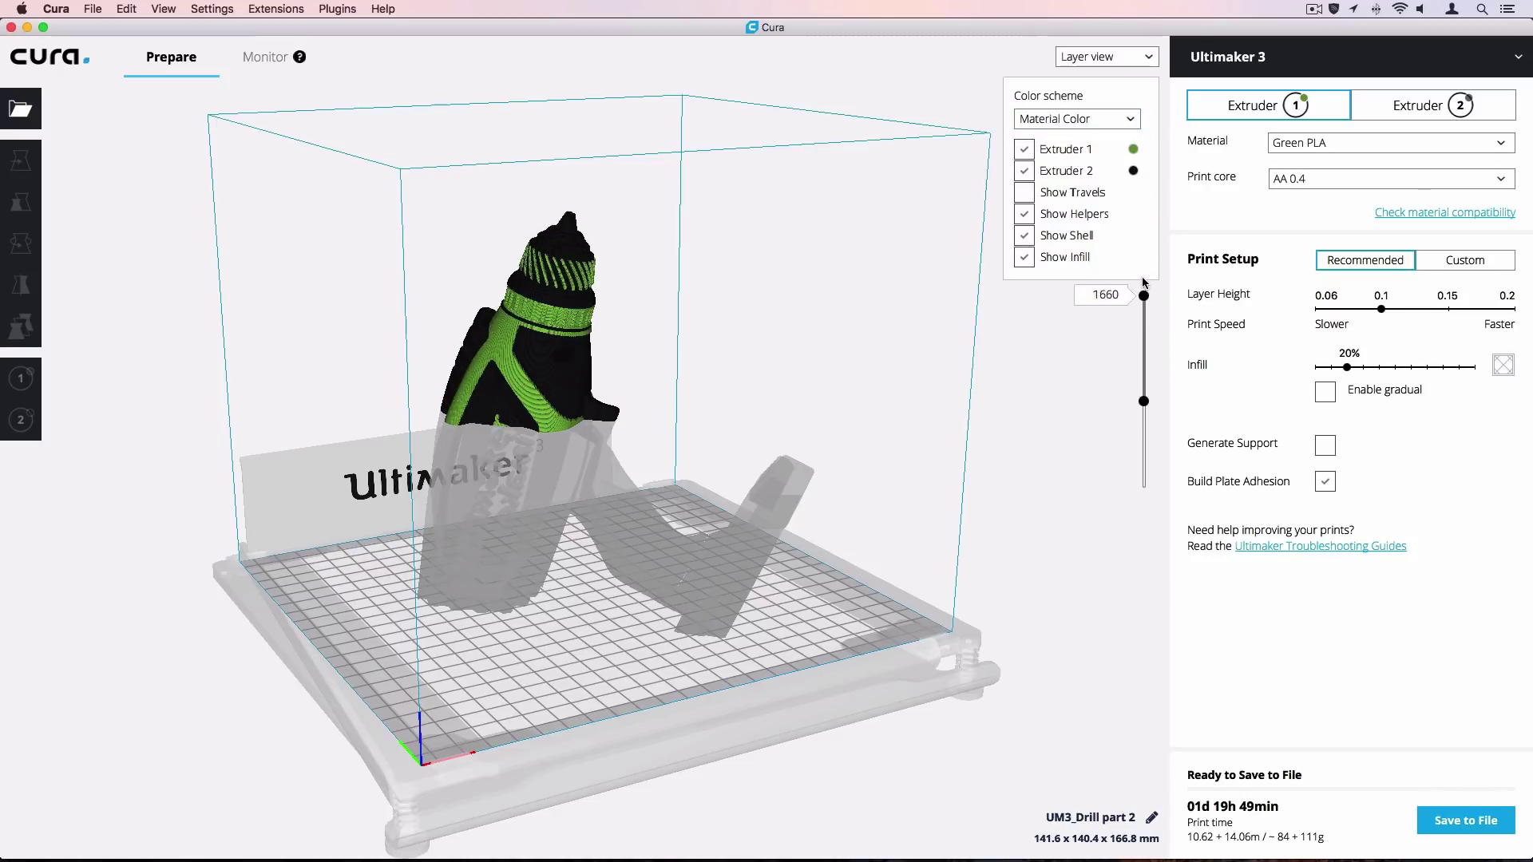
pyautogui.moveTo(1144, 401); pyautogui.dragTo(1149, 497)
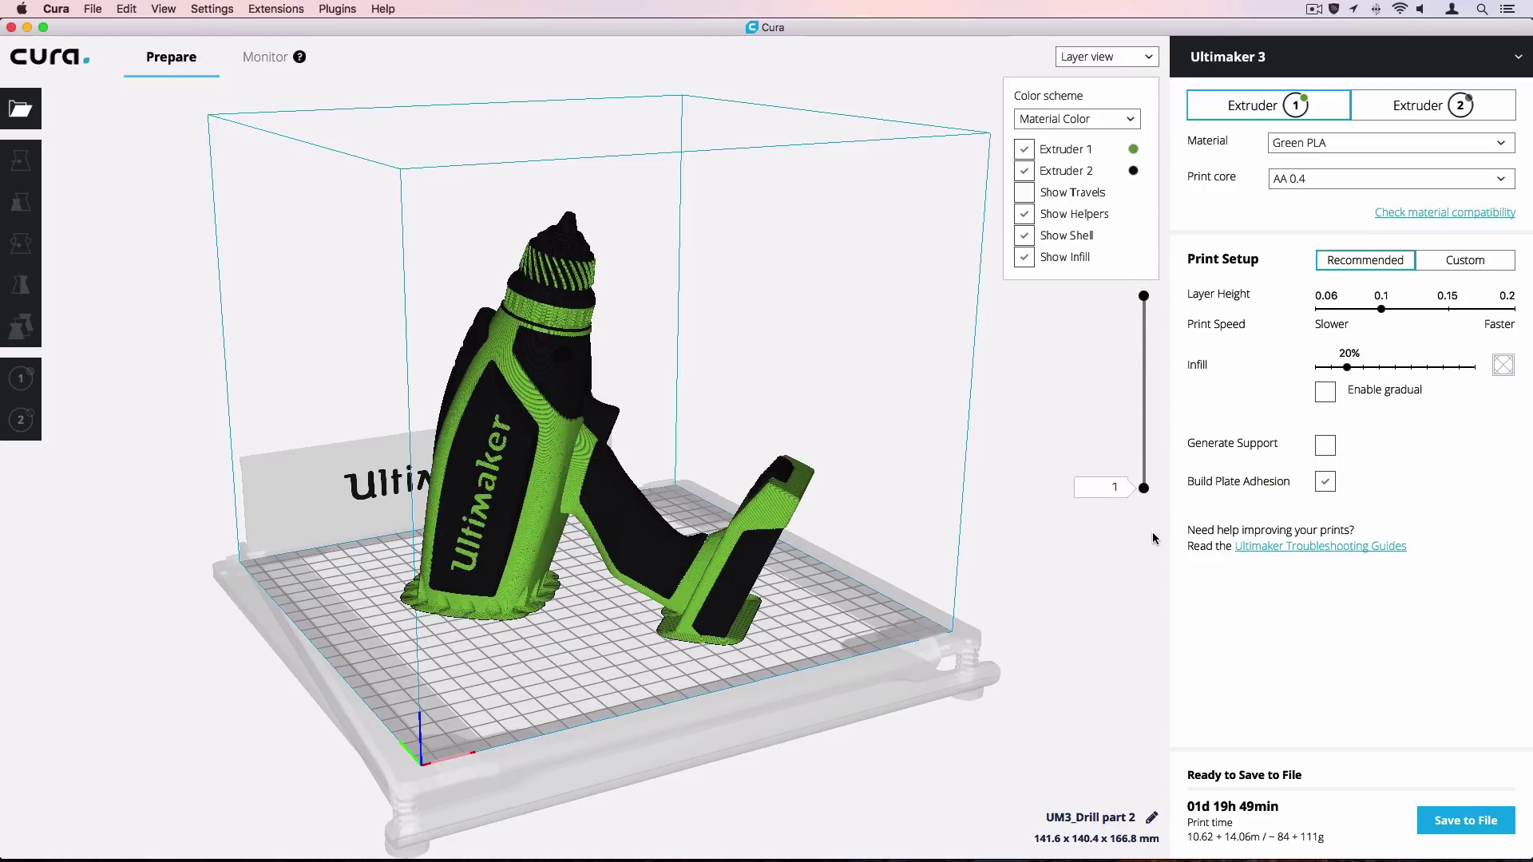